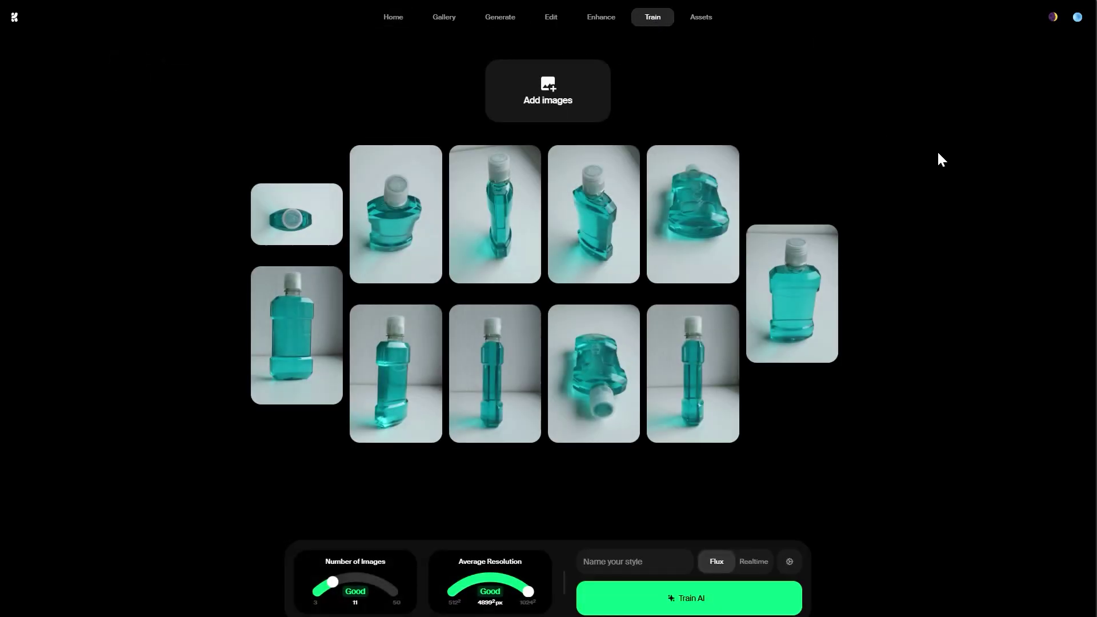
Step: Configure the training settings as an Object for use with Realtime, and start training on the uploaded mouthwash bottle photos
{"action": "left_click", "coordinate": [790, 561]}
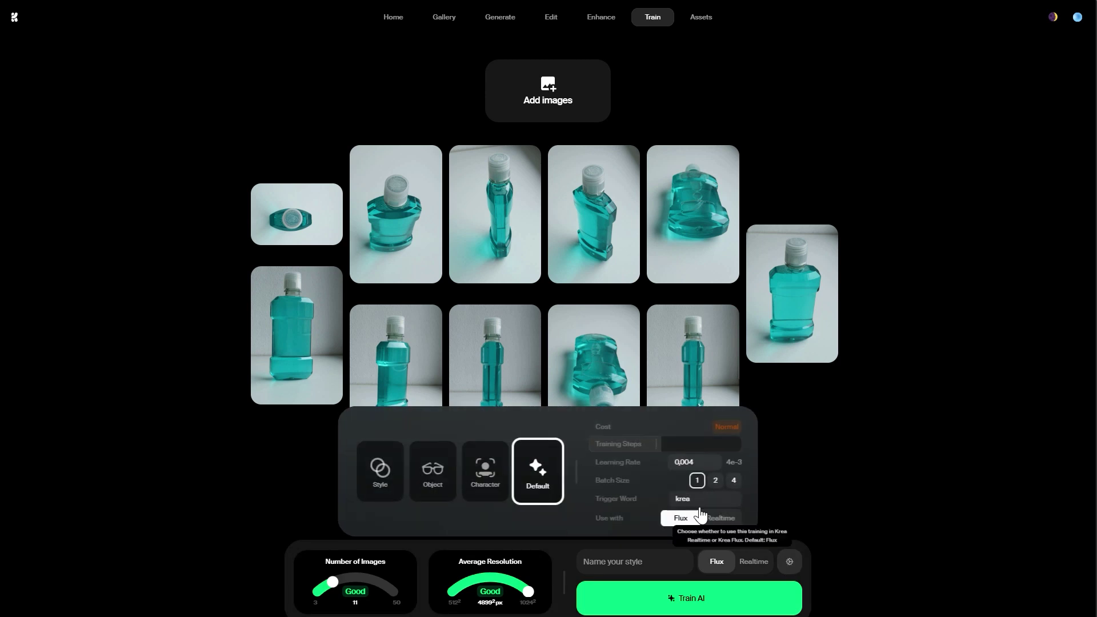
{"action": "left_click", "coordinate": [433, 487]}
{"action": "left_click", "coordinate": [727, 521]}
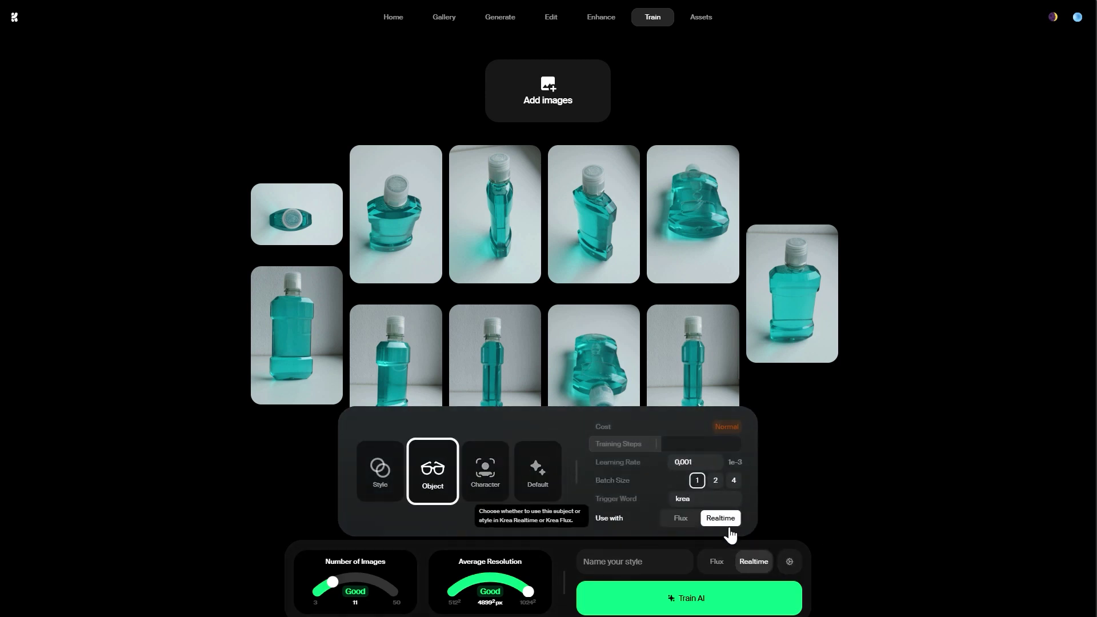
{"action": "left_click", "coordinate": [731, 597]}
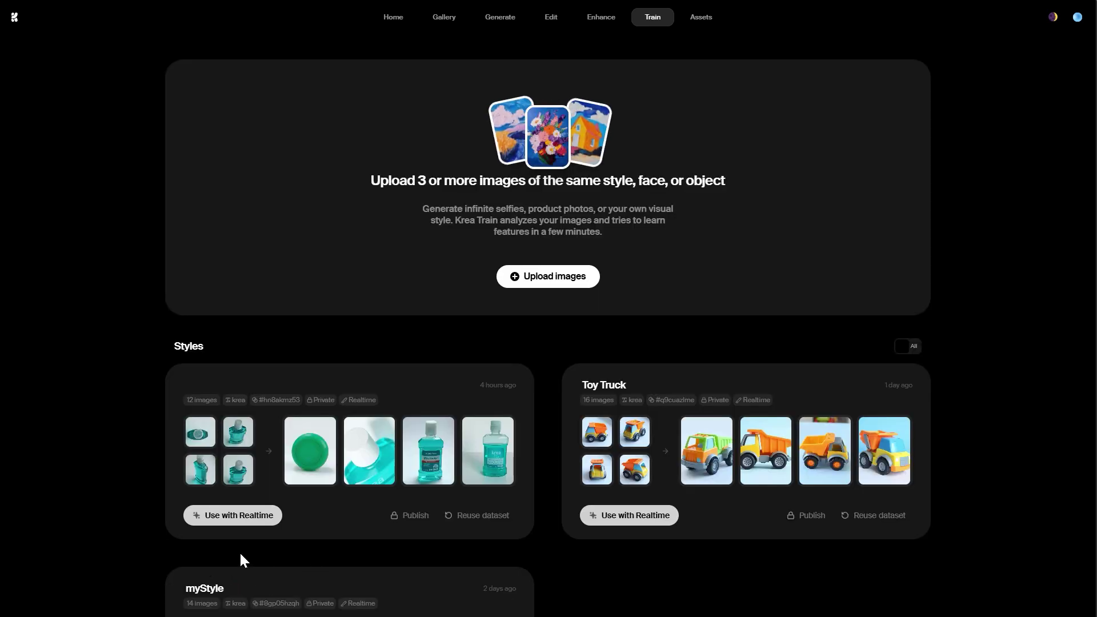
Step: Examine the sample images of the trained mouthwash style at full size
{"action": "left_click", "coordinate": [371, 470]}
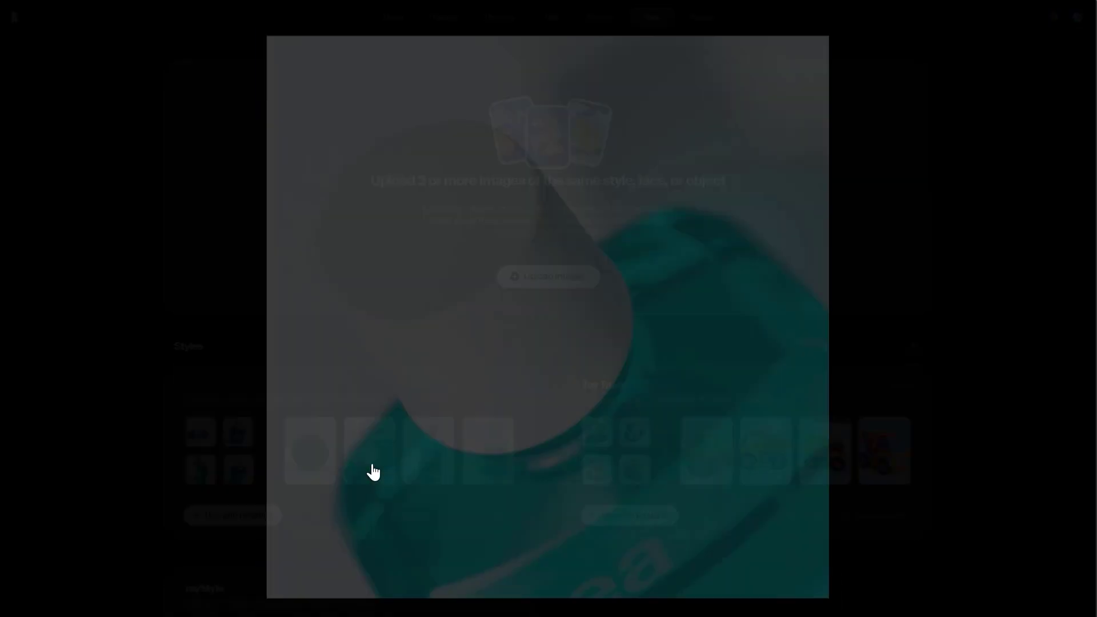
{"action": "left_click", "coordinate": [566, 602]}
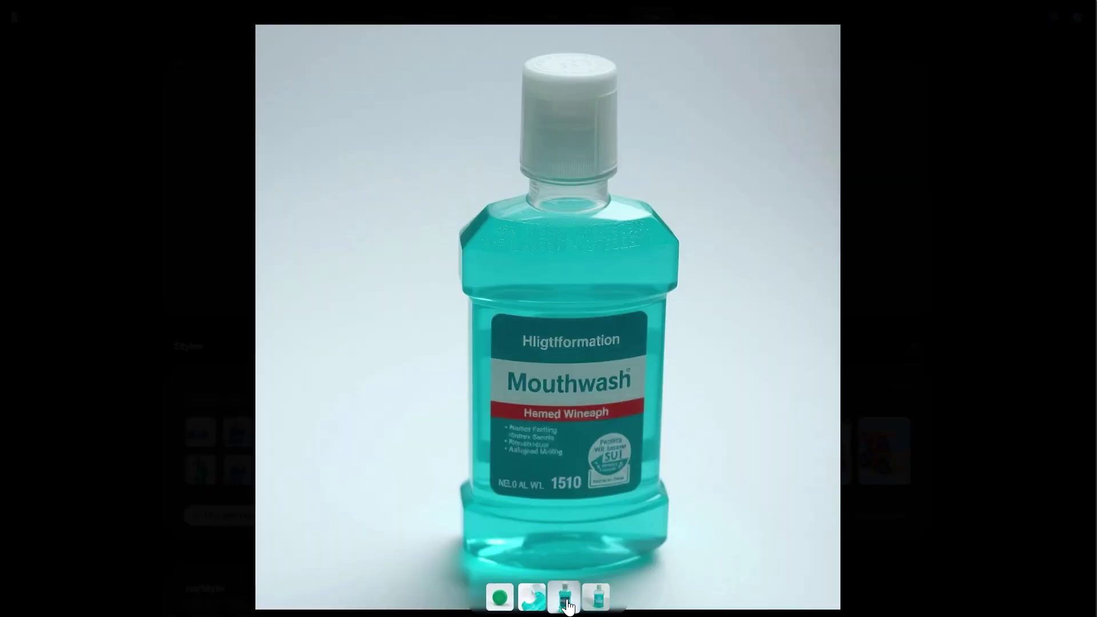
{"action": "left_click", "coordinate": [603, 604]}
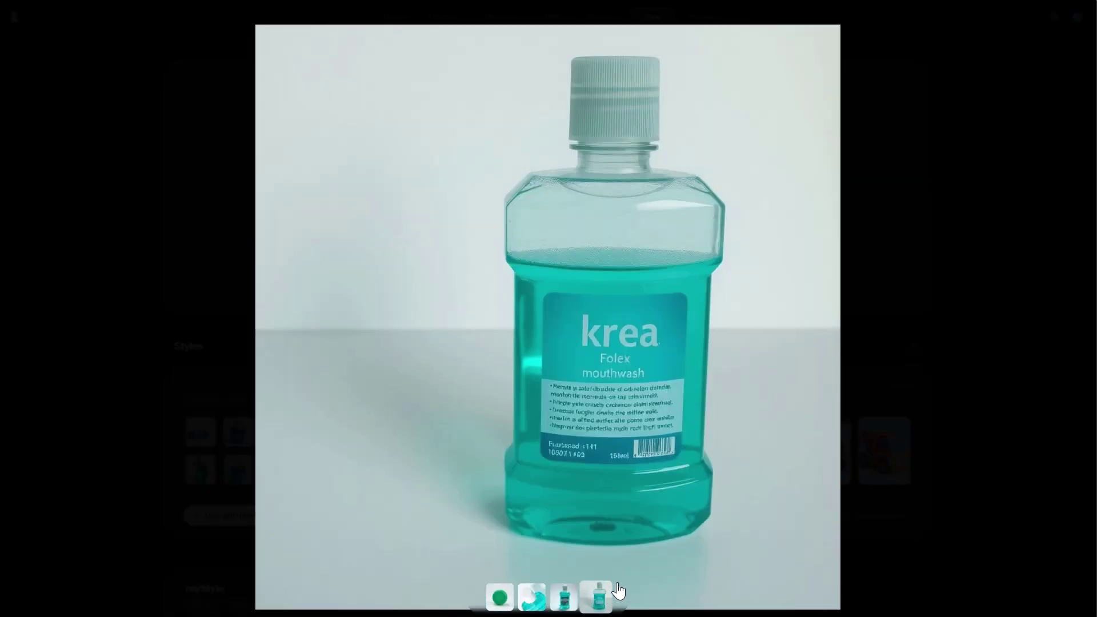
{"action": "key", "text": "Escape"}
Step: Examine the four sample images of the trained Toy Truck style at full size
{"action": "left_click", "coordinate": [712, 477]}
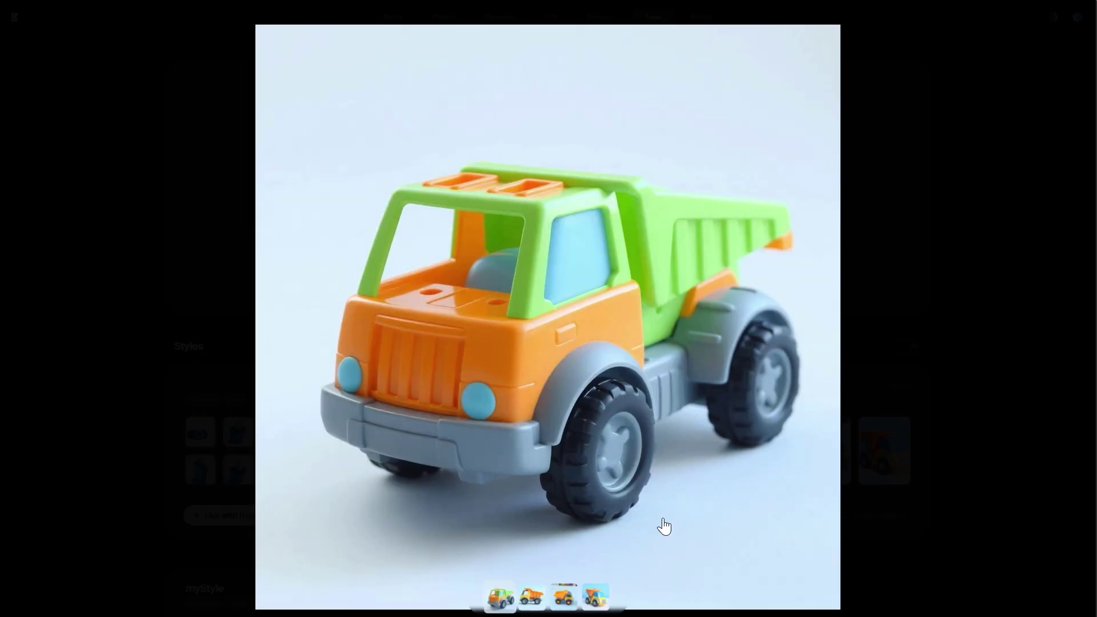
{"action": "left_click", "coordinate": [535, 602]}
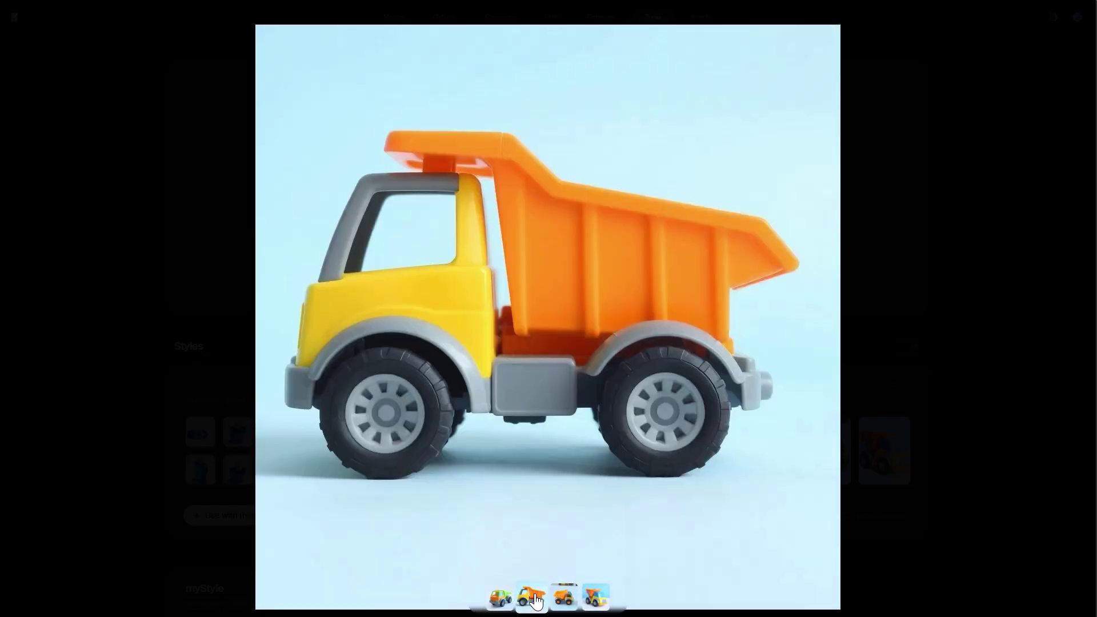
{"action": "left_click", "coordinate": [565, 601]}
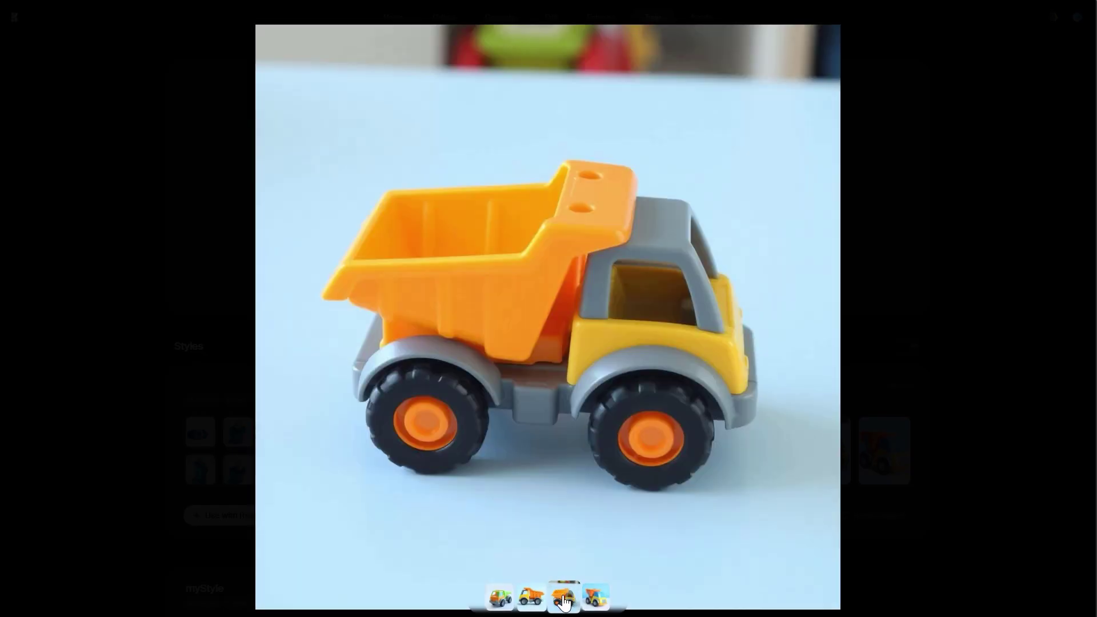
{"action": "left_click", "coordinate": [594, 601]}
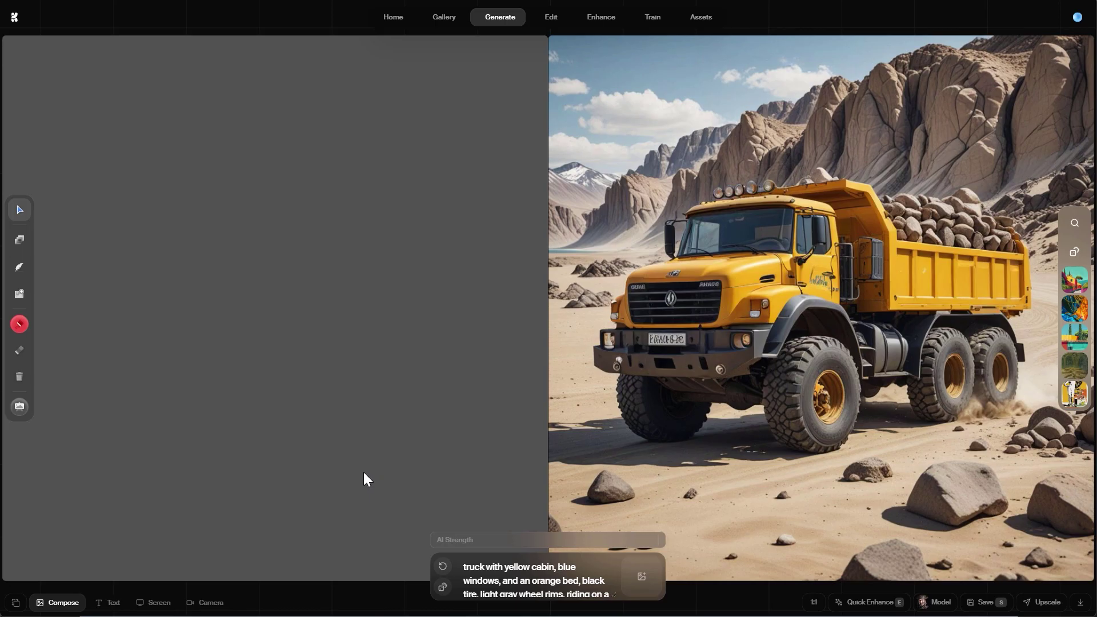
Step: Apply the Toy Truck style from My styles to the truck prompt, with AI Strength at 100
{"action": "left_click", "coordinate": [1076, 227]}
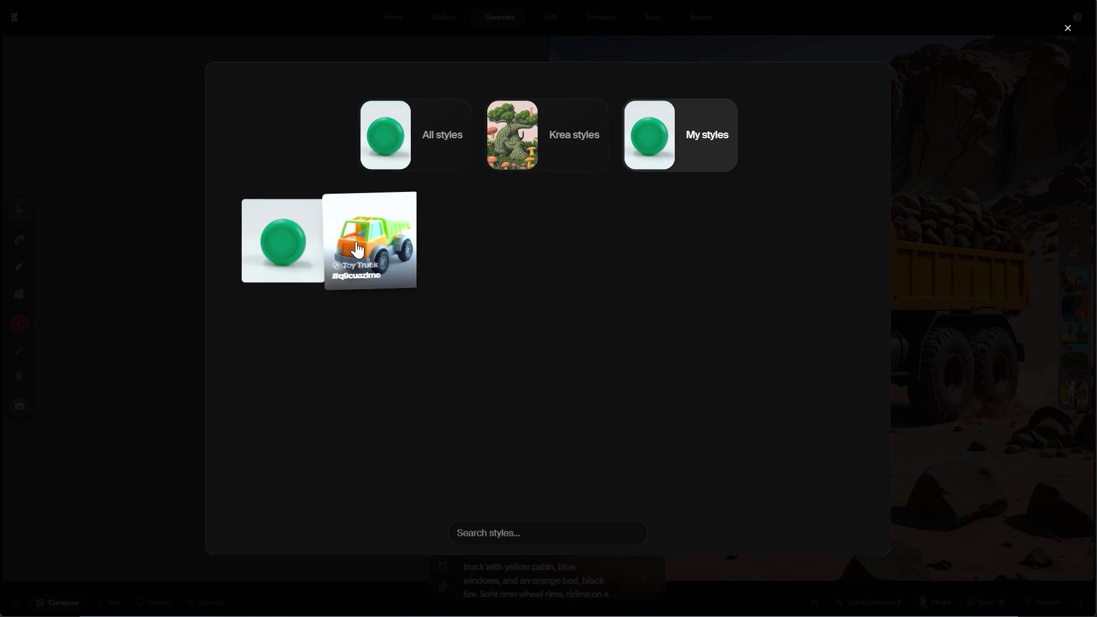
{"action": "left_click", "coordinate": [354, 252]}
{"action": "left_click_drag", "start_coordinate": [684, 535], "coordinate": [693, 535]}
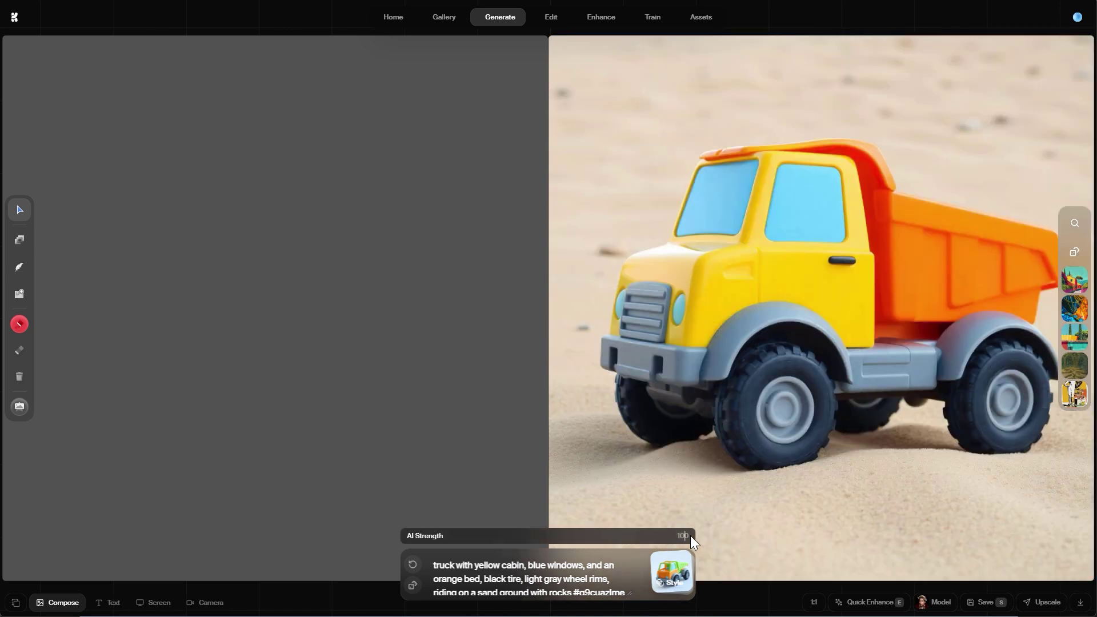
Step: Generate several variations of the yellow and orange toy truck on sand
{"action": "left_click", "coordinate": [412, 569]}
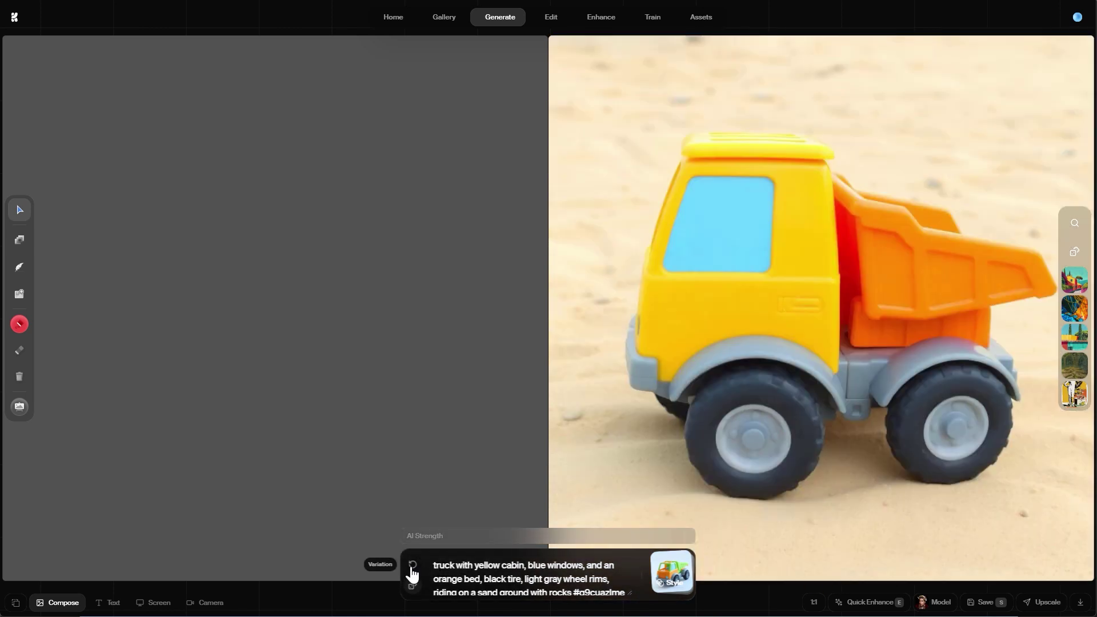
{"action": "left_click", "coordinate": [413, 569]}
{"action": "left_click", "coordinate": [413, 569]}
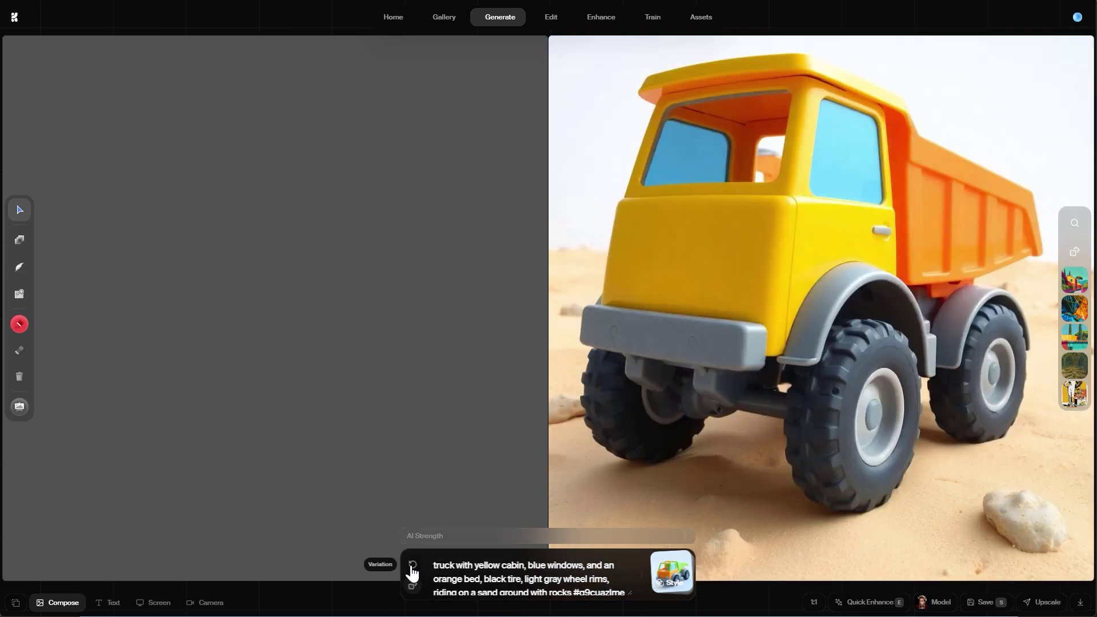
{"action": "left_click", "coordinate": [413, 569]}
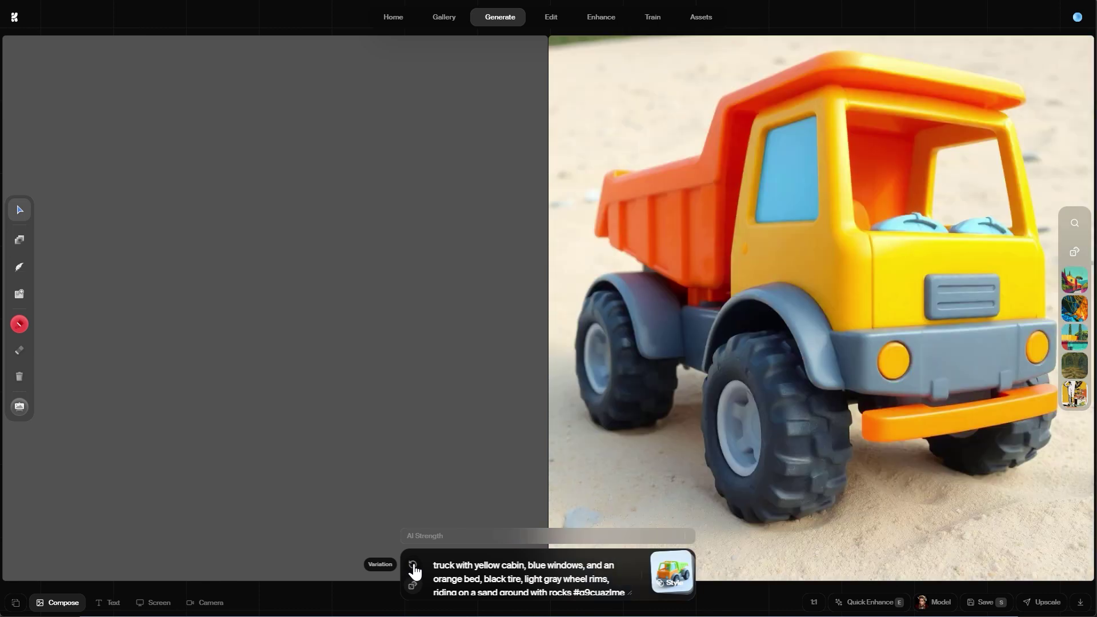
{"action": "left_click", "coordinate": [414, 568]}
Step: Use the prompt "orange plastic toy chair with green legs" and compare low and high strength of the Toy Truck style
{"action": "left_click_drag", "start_coordinate": [670, 562], "coordinate": [672, 598]}
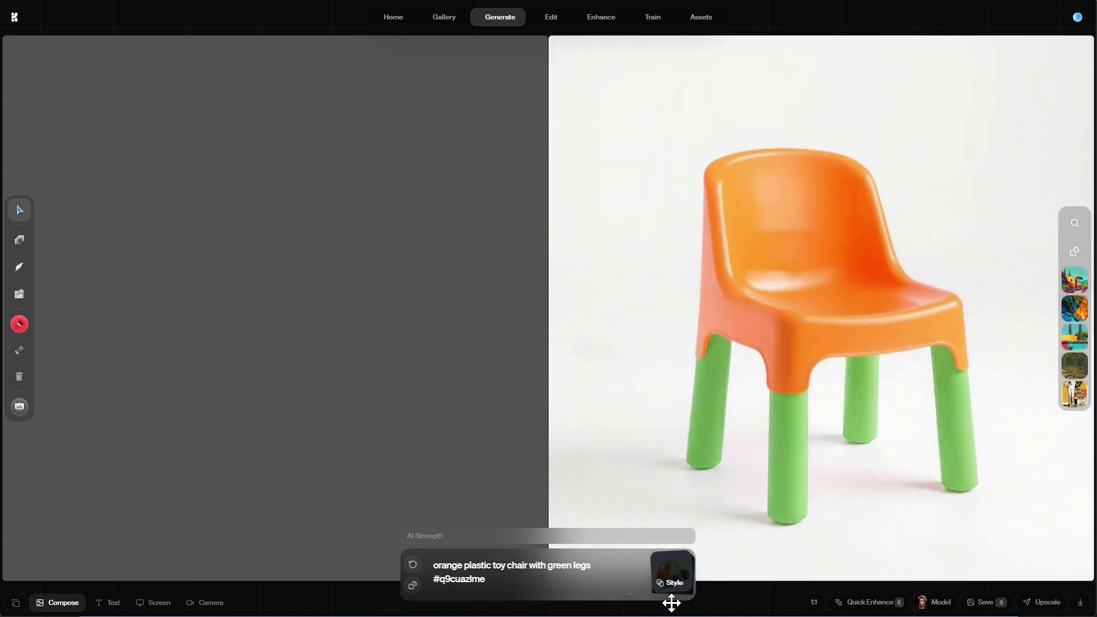
{"action": "left_click_drag", "start_coordinate": [669, 592], "coordinate": [661, 545]}
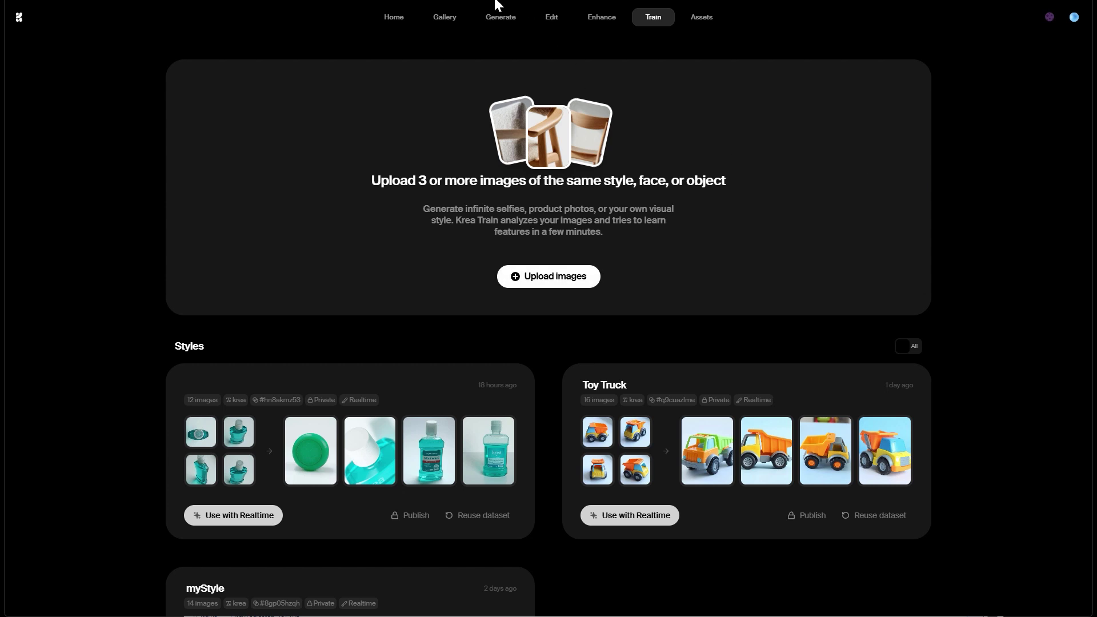
Step: Open the Realtime image generator with a square canvas and choose the Flux Realtime model
{"action": "mouse_move", "coordinate": [497, 17]}
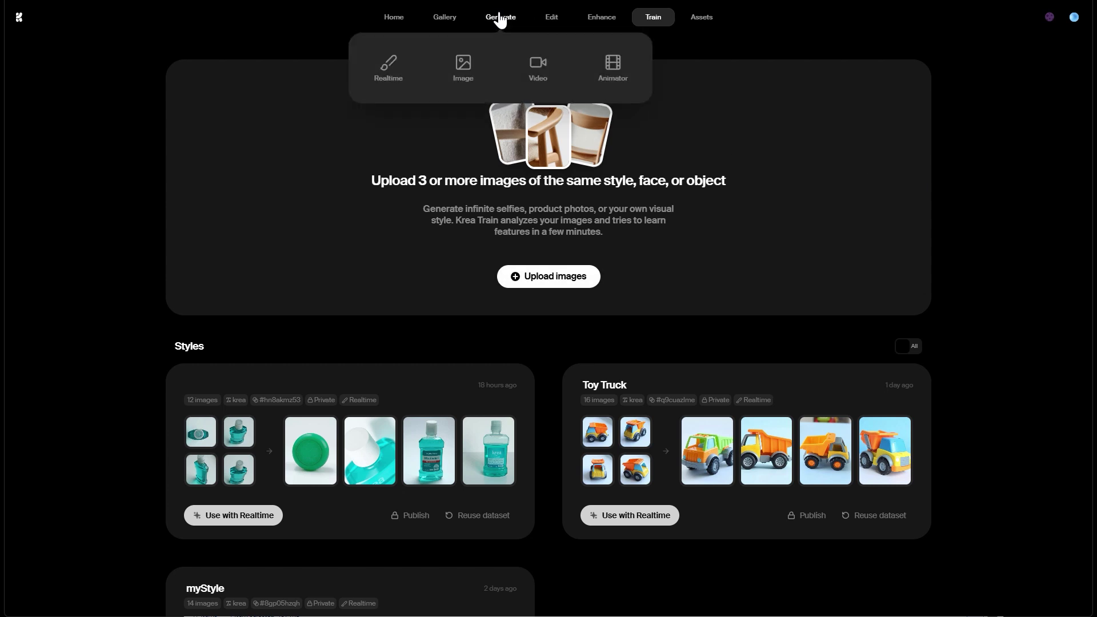
{"action": "left_click", "coordinate": [387, 74]}
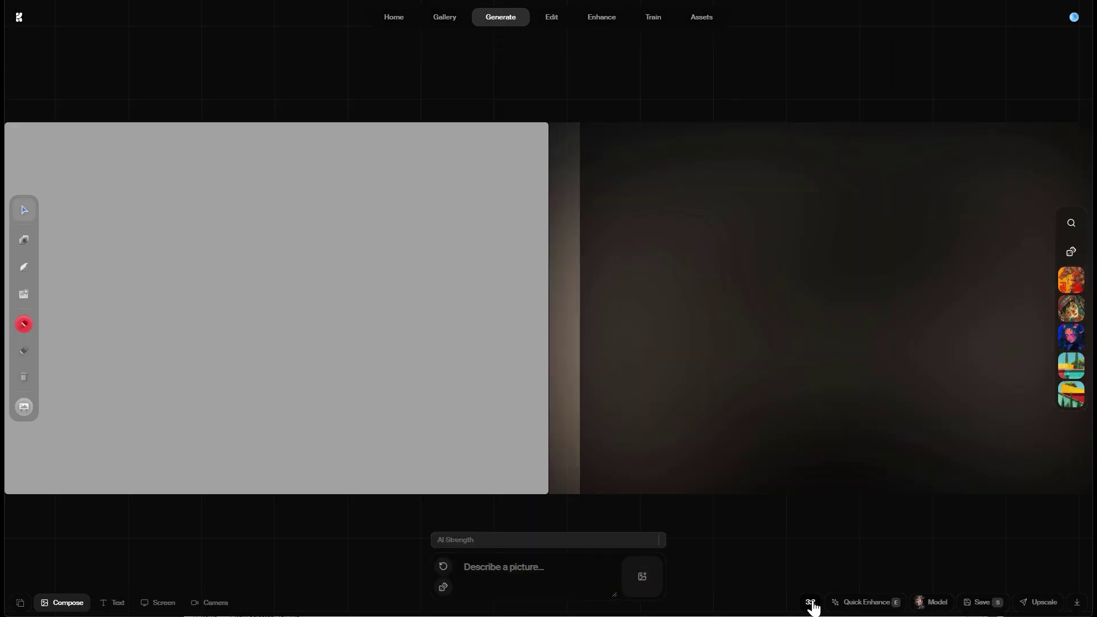
{"action": "left_click", "coordinate": [810, 602]}
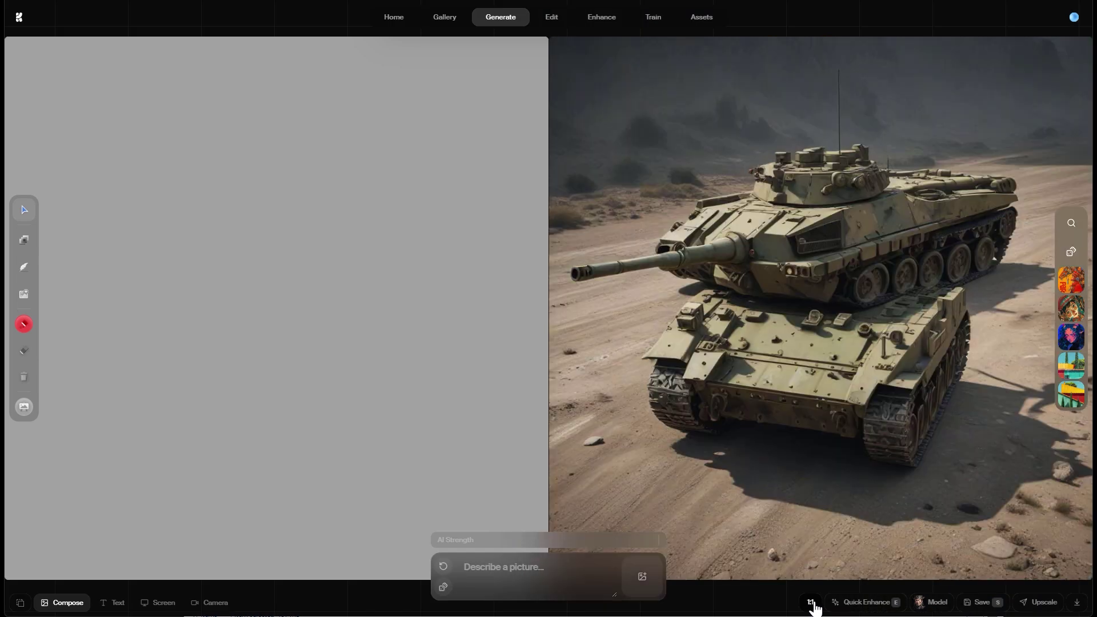
{"action": "left_click", "coordinate": [931, 602]}
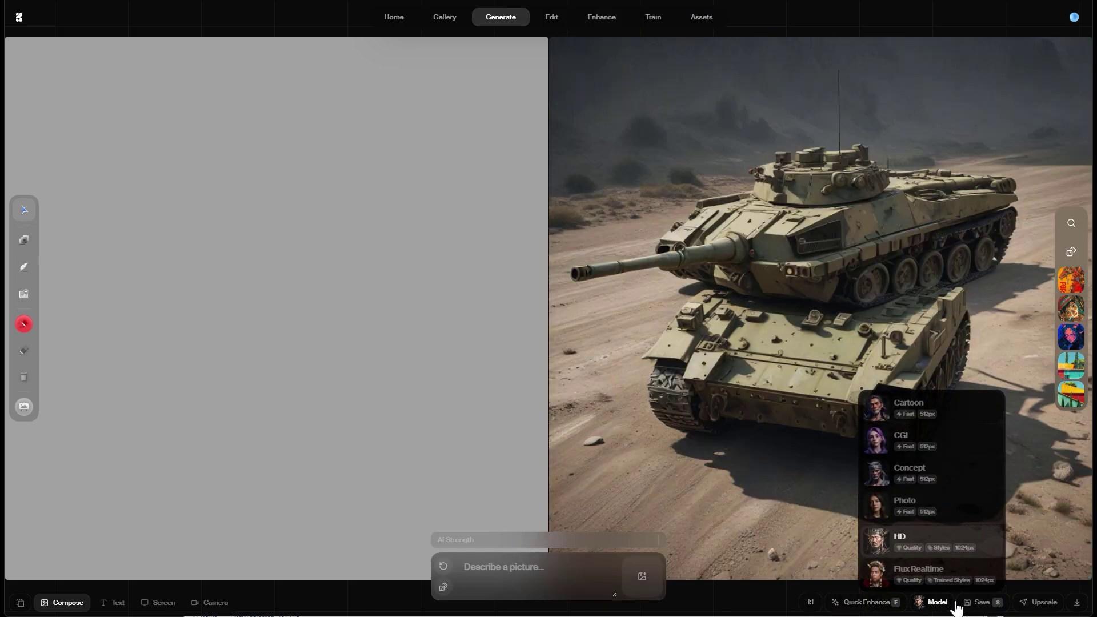
{"action": "left_click", "coordinate": [943, 577]}
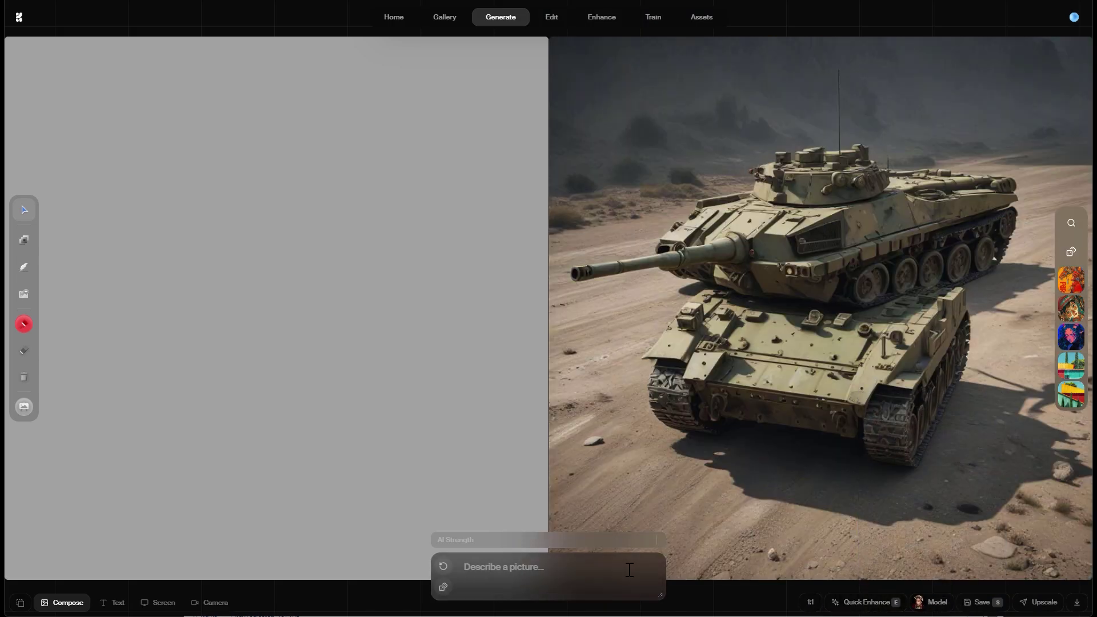
Step: Prompt for cool mint mouthwash, white cap, label, breaking through icy surface, ice cubes, mint leaves, snow covered ground, front view, light blurry background action shot
{"action": "type", "text": "cool mint mouthwash,"}
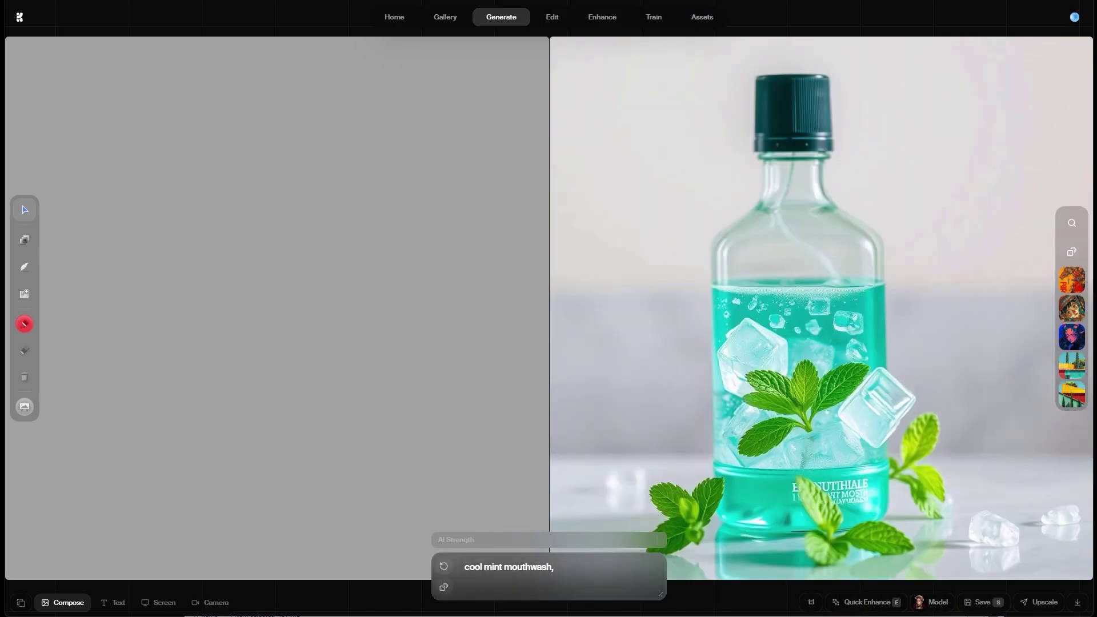
{"action": "type", "text": "white cap,"}
{"action": "type", "text": "label,"}
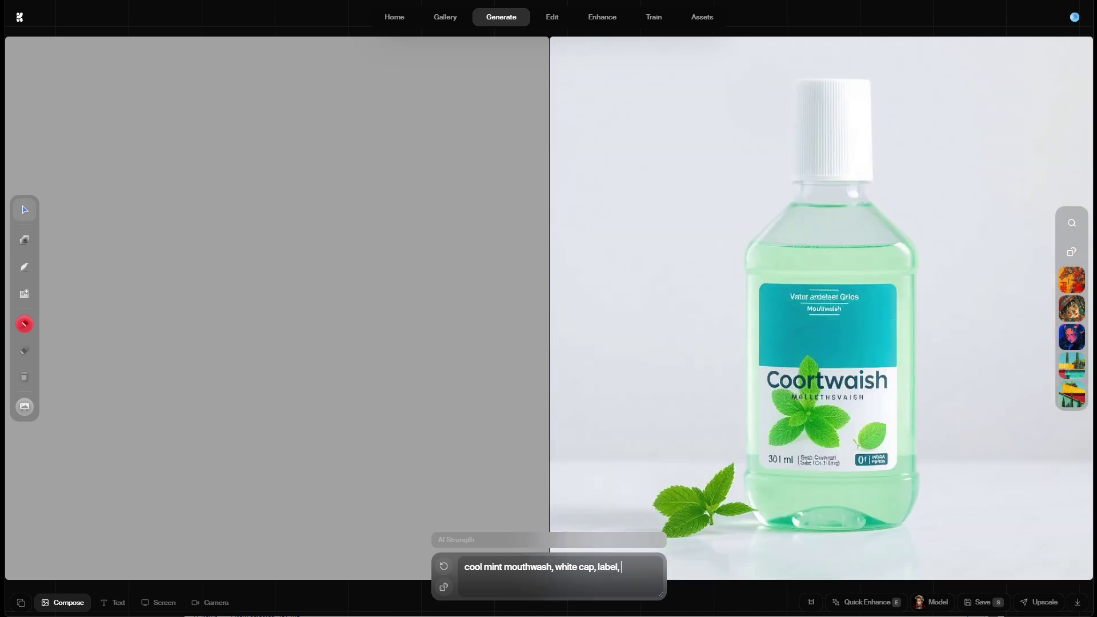
{"action": "type", "text": "breaking through icy surface,"}
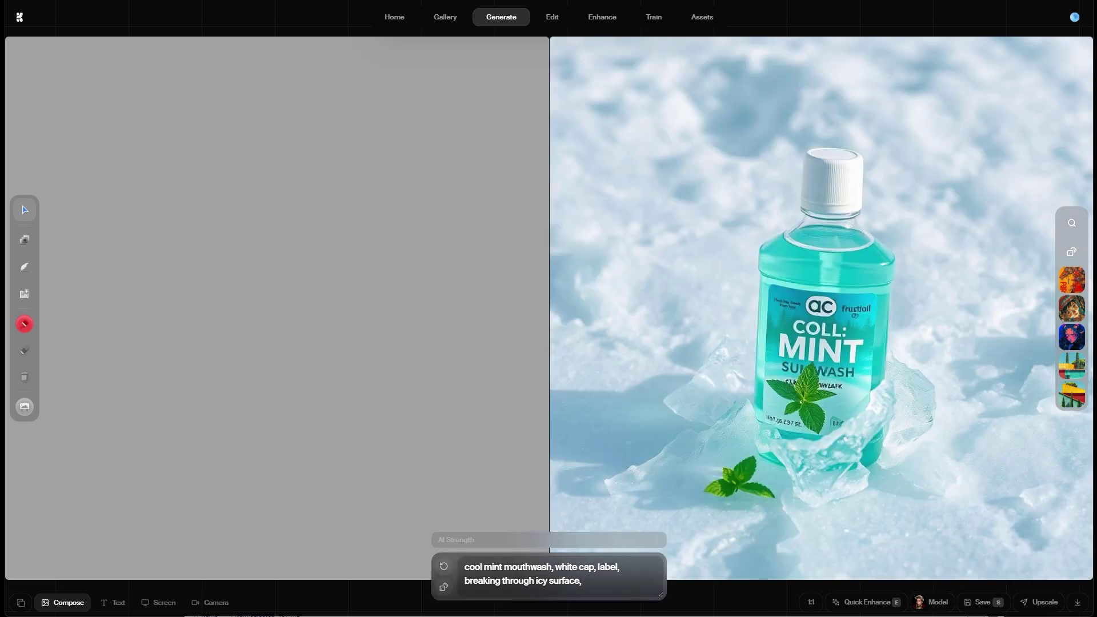
{"action": "type", "text": "surrounded by lots of ice cubes and single mint leaves, snow covered ground,"}
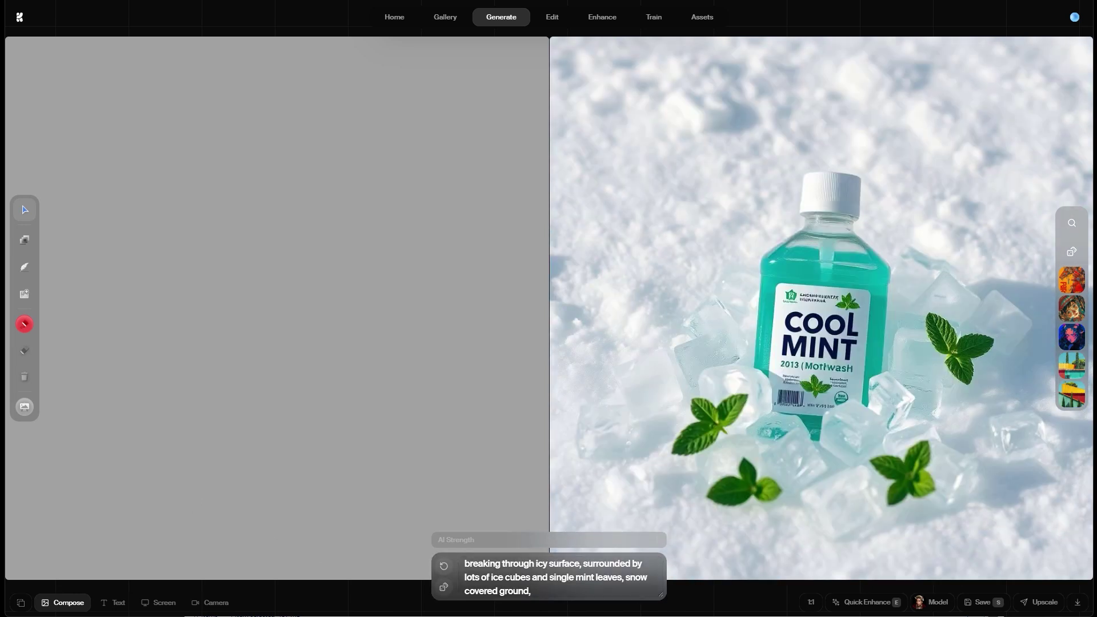
{"action": "type", "text": "front view, light blurry background action shot"}
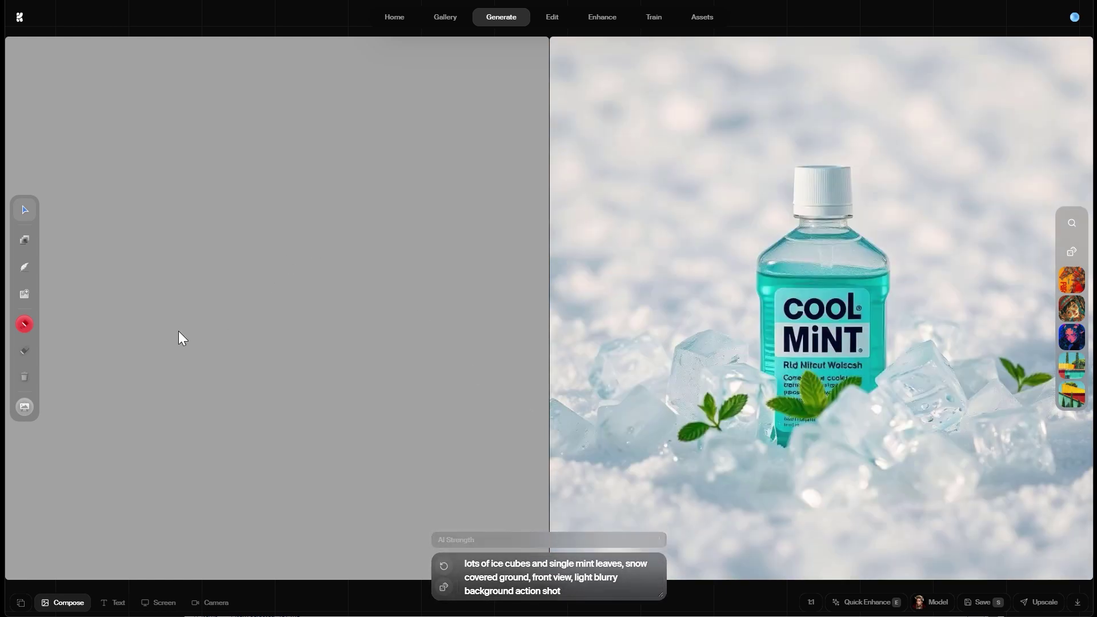
Step: Set the canvas background color to black
{"action": "left_click", "coordinate": [22, 406]}
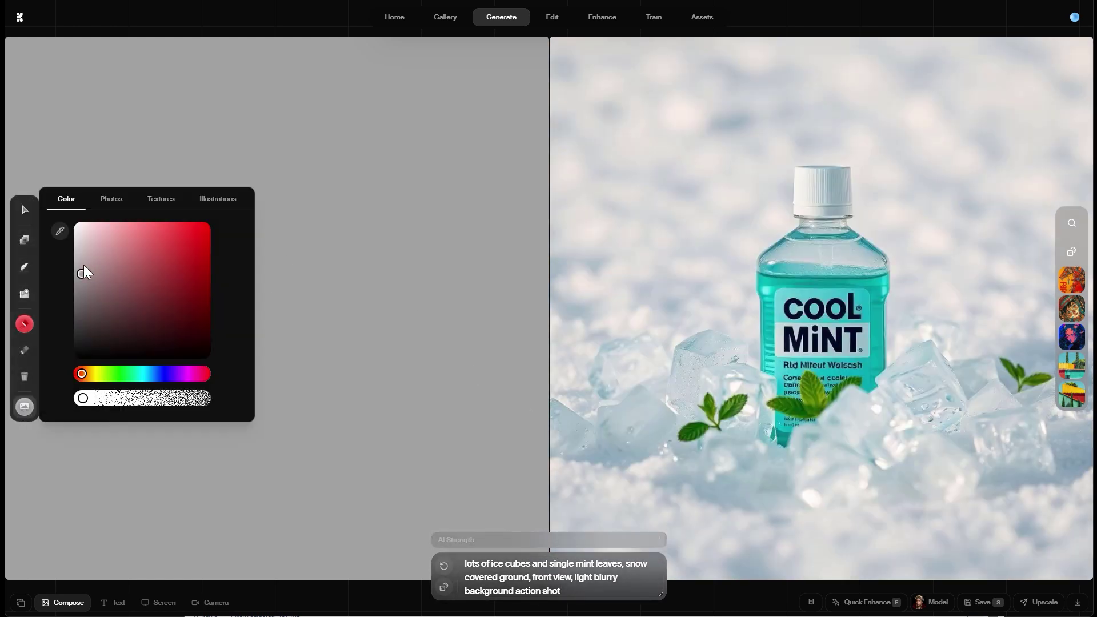
{"action": "left_click_drag", "start_coordinate": [81, 273], "coordinate": [46, 351]}
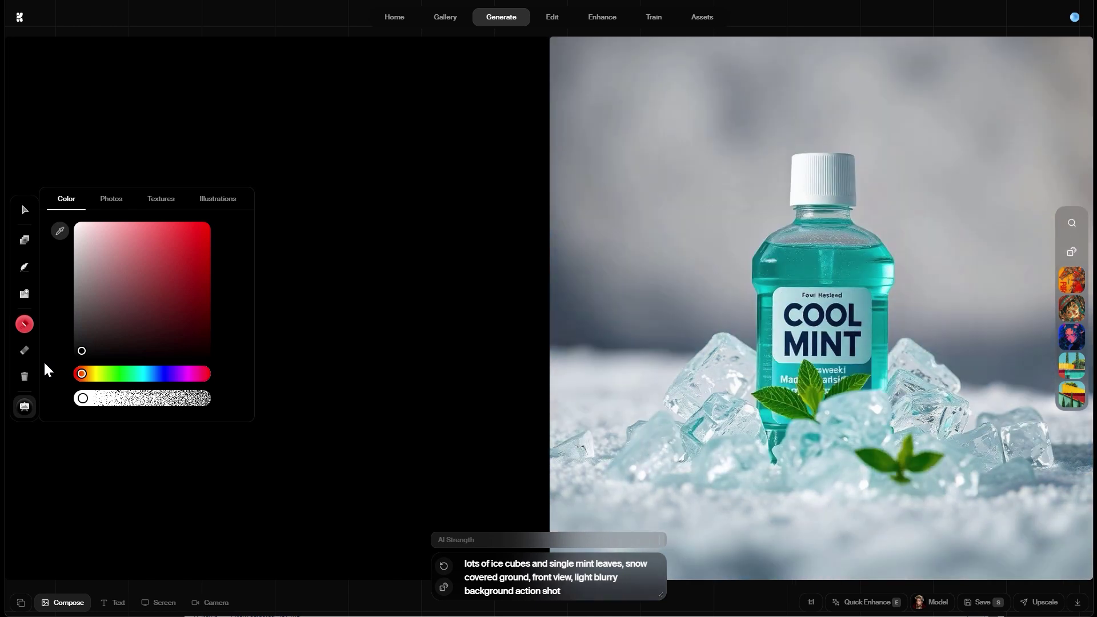
{"action": "left_click", "coordinate": [24, 209]}
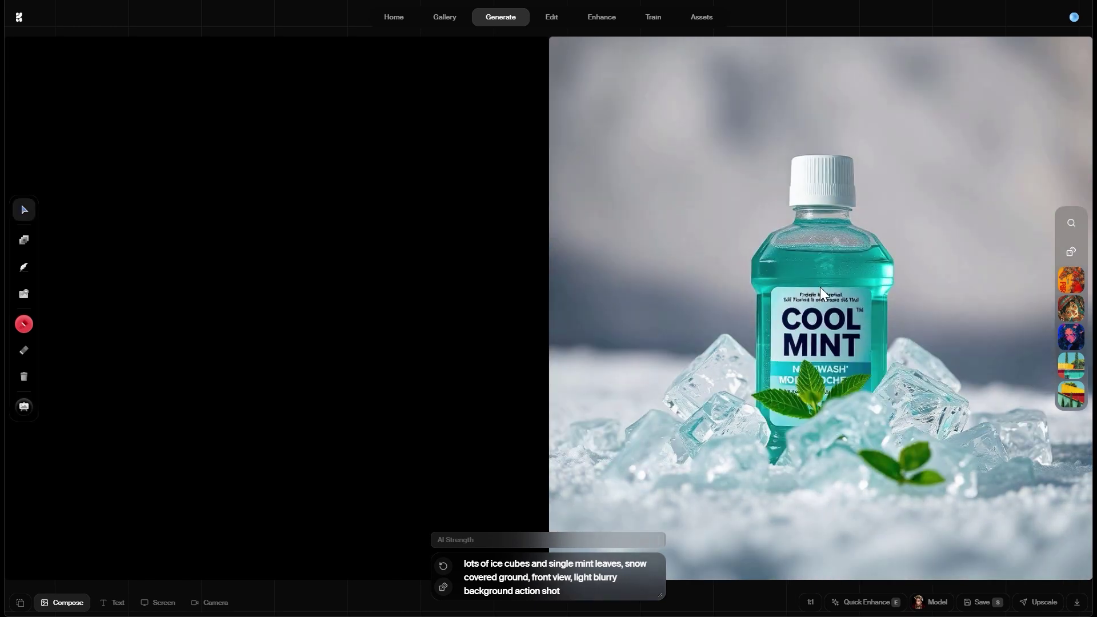
Step: Apply the trained mouthwash style #hn8akmz53 to the prompt and generate a variation of the image
{"action": "left_click", "coordinate": [1071, 223]}
{"action": "left_click", "coordinate": [287, 227]}
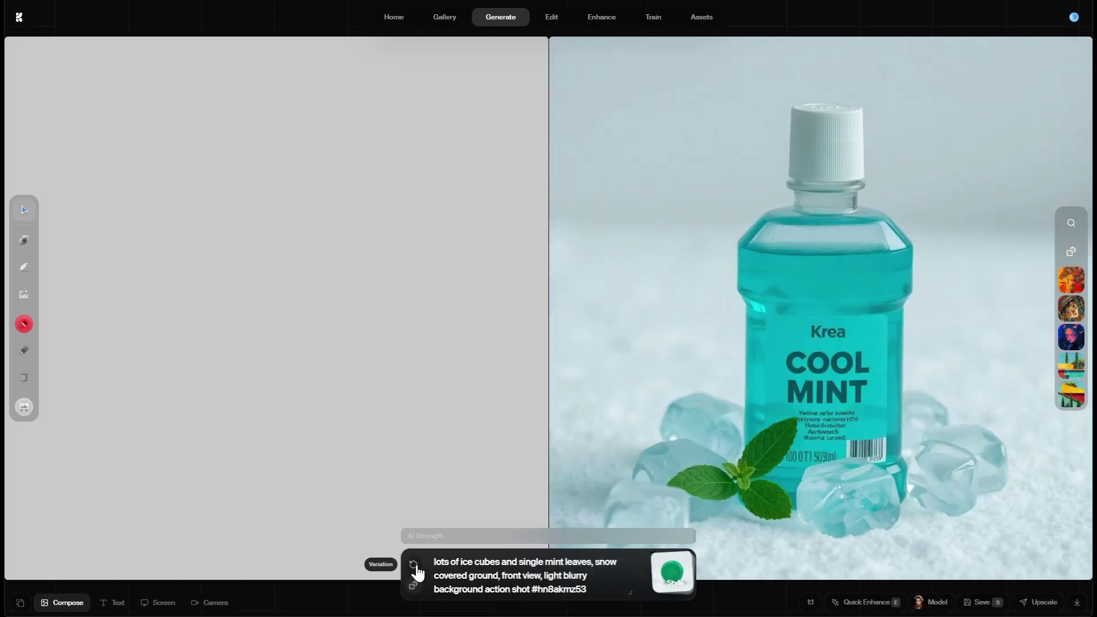
{"action": "left_click", "coordinate": [414, 566]}
Step: Set the canvas background to medium gray and revise the prompt to a light blue blurry background with mountains, snow on the ground
{"action": "left_click", "coordinate": [24, 407]}
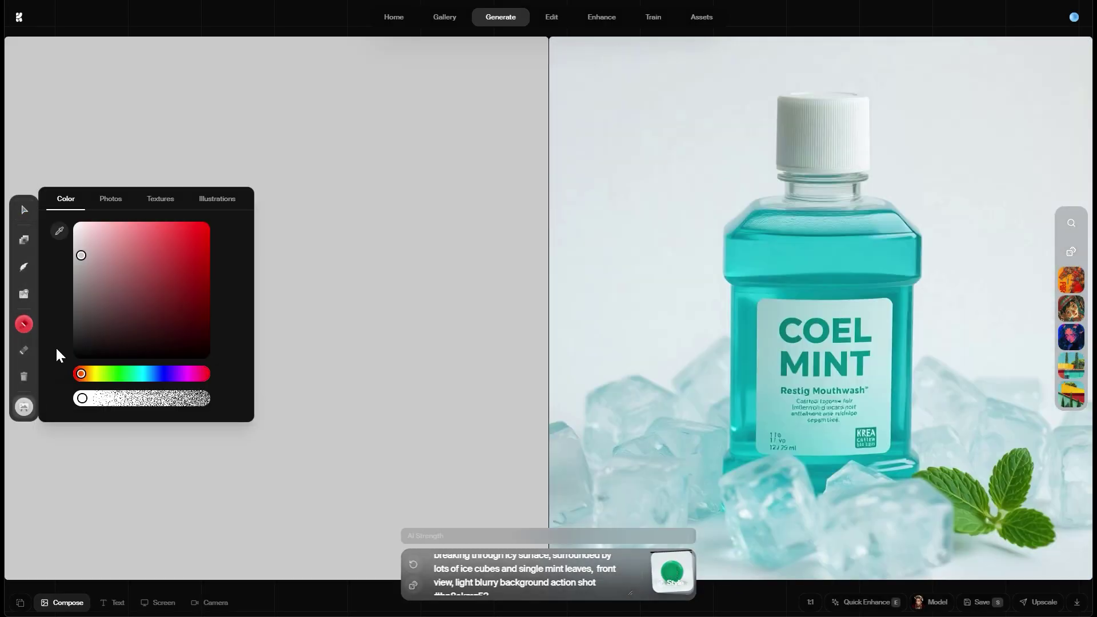
{"action": "left_click_drag", "start_coordinate": [78, 286], "coordinate": [62, 263]}
{"action": "left_click", "coordinate": [346, 357]}
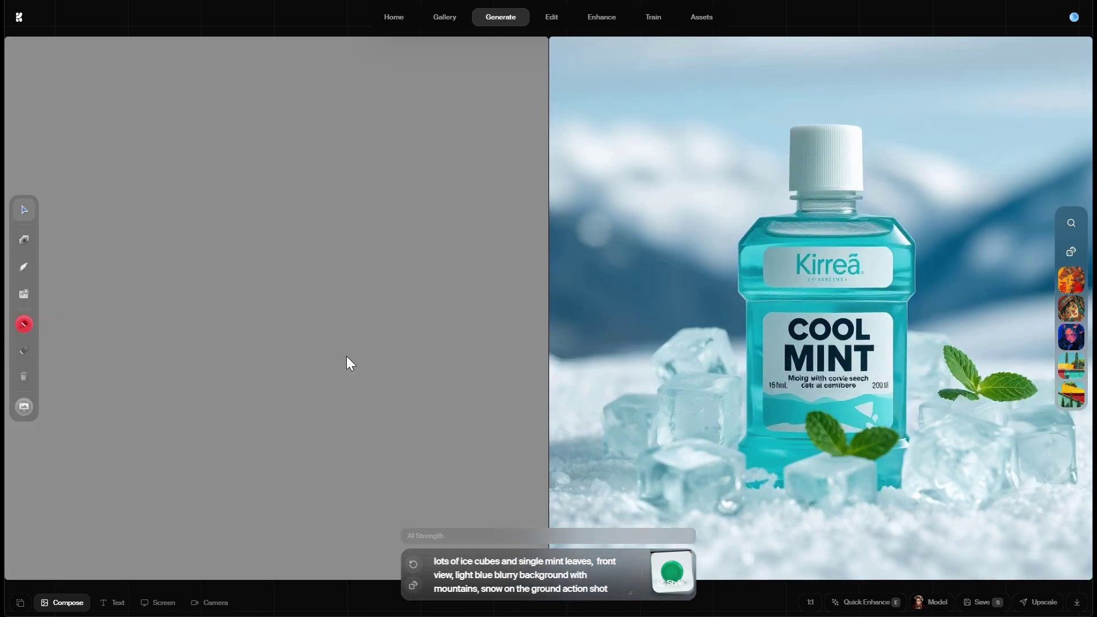
Step: Save the generated mouthwash image and place the krea-labelled bottle result onto the canvas as the base image
{"action": "left_click", "coordinate": [973, 606]}
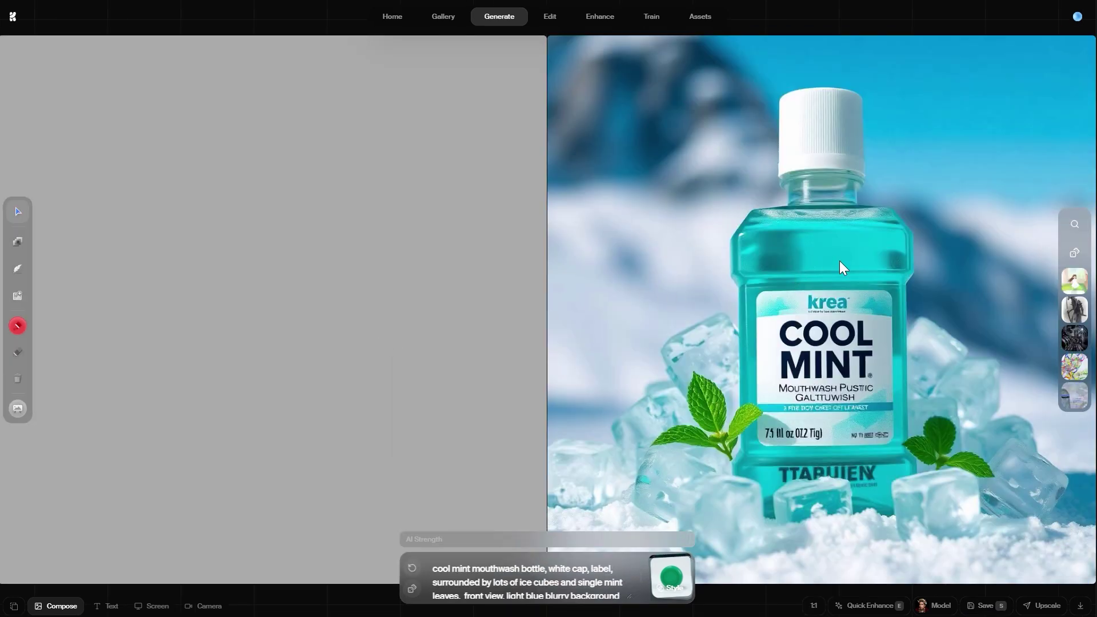
{"action": "left_click_drag", "start_coordinate": [861, 300], "coordinate": [291, 313]}
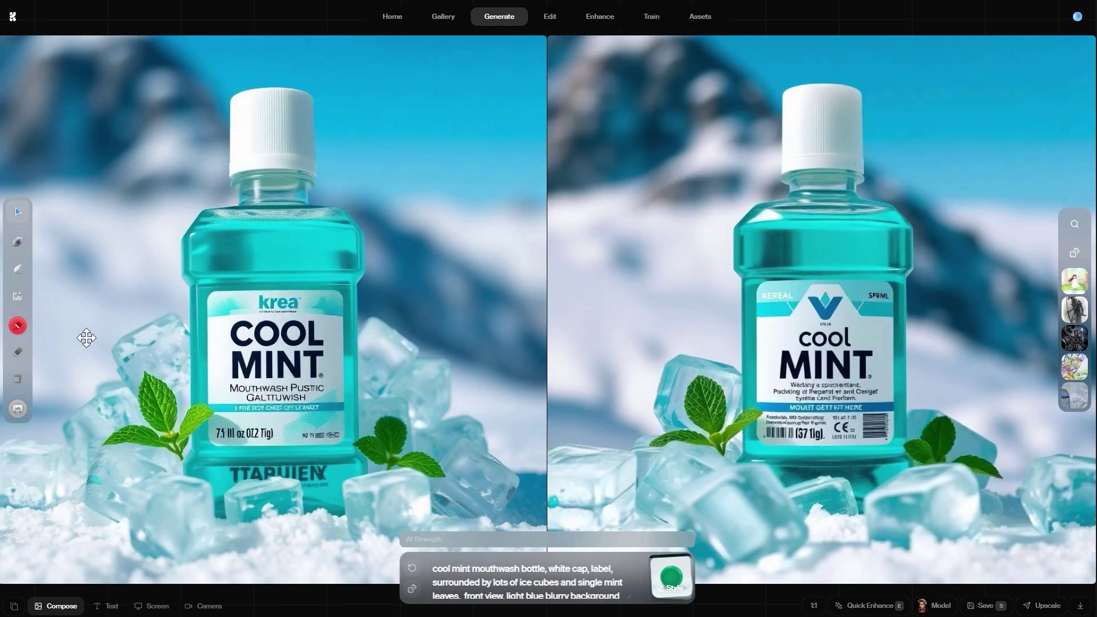
Step: Generate a new image object on the canvas from the prompt "single mint leaf, neutral background"
{"action": "left_click", "coordinate": [19, 271]}
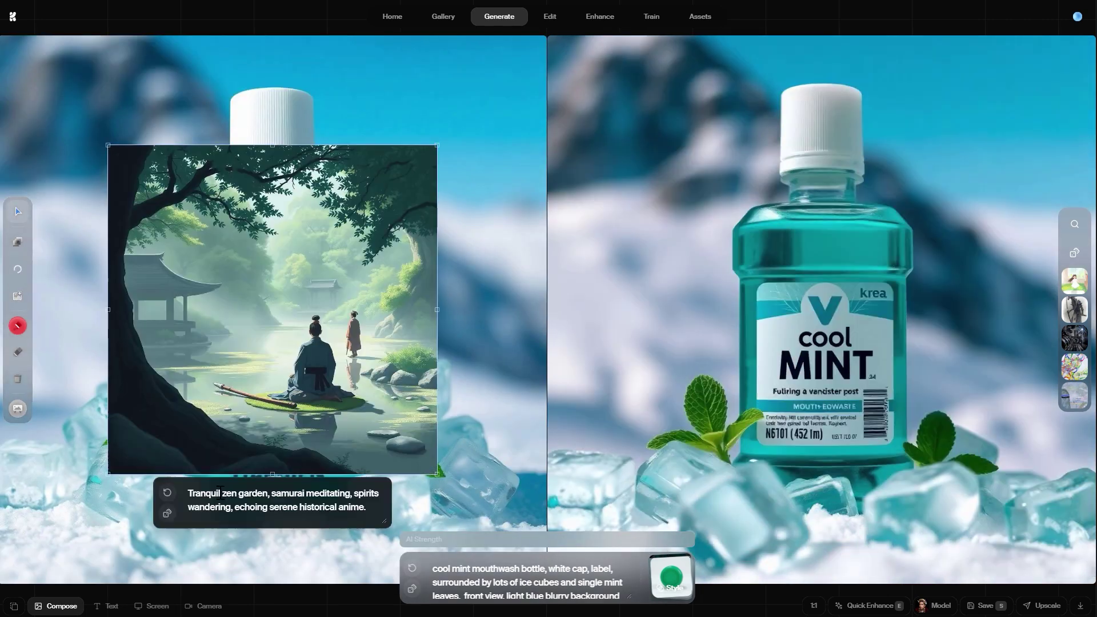
{"action": "left_click", "coordinate": [220, 490]}
{"action": "type", "text": "single mint leaf, neutral back"}
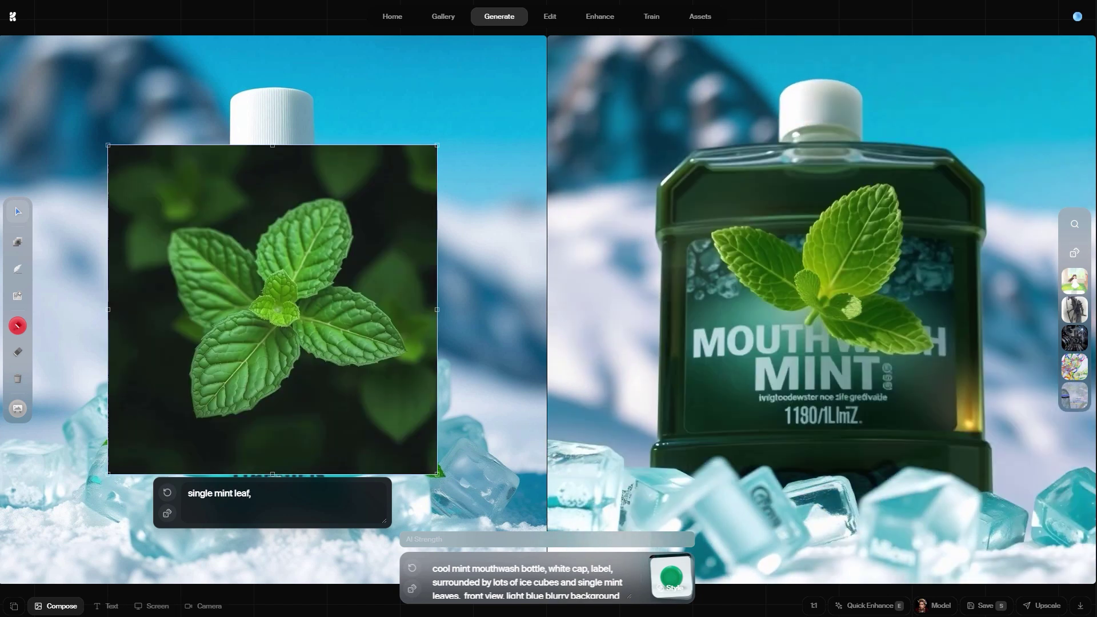
{"action": "type", "text": "ground"}
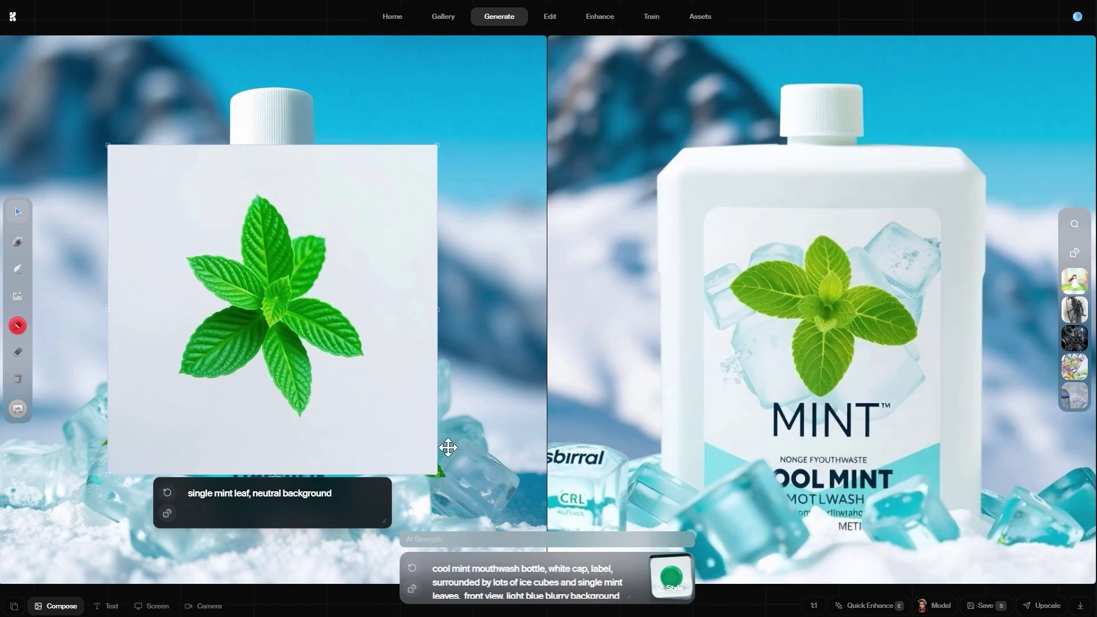
Step: Remove the mint leaf image's background and place the cut-out leaves in front of the bottle's base
{"action": "right_click", "coordinate": [448, 447]}
{"action": "left_click", "coordinate": [421, 450]}
{"action": "left_click_drag", "start_coordinate": [347, 349], "coordinate": [308, 462]}
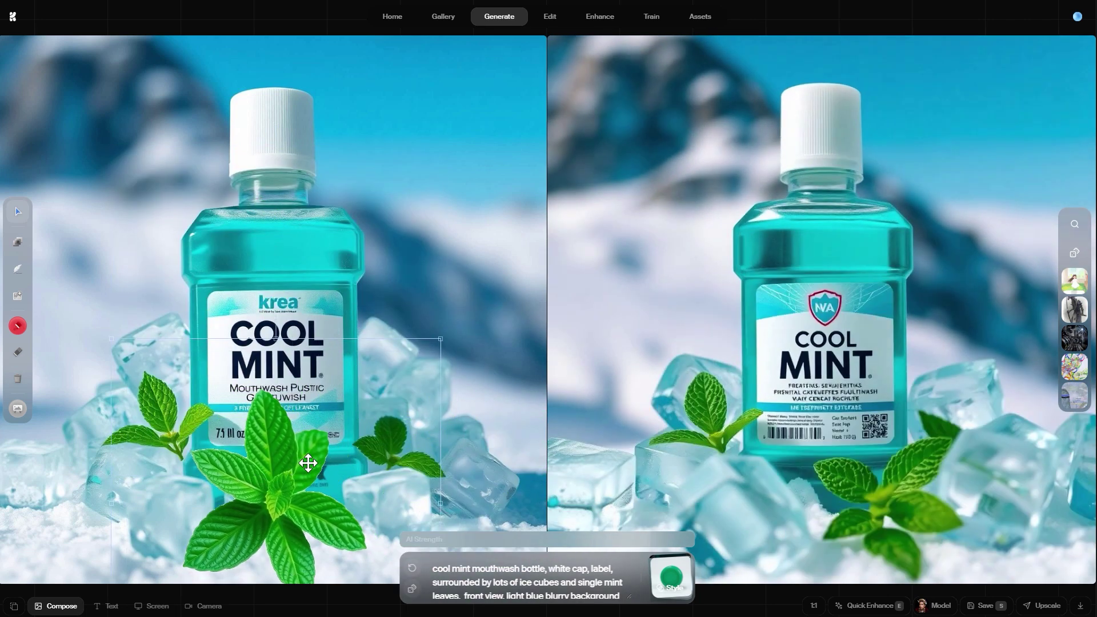
Step: Add two tilted light cyan squares among the ice cubes, one on each side of the bottle
{"action": "left_click", "coordinate": [18, 245]}
{"action": "left_click", "coordinate": [46, 240]}
{"action": "left_click", "coordinate": [454, 417]}
{"action": "left_click", "coordinate": [18, 211]}
{"action": "left_click_drag", "start_coordinate": [116, 157], "coordinate": [98, 152]}
{"action": "left_click_drag", "start_coordinate": [459, 403], "coordinate": [417, 423]}
{"action": "left_click_drag", "start_coordinate": [410, 373], "coordinate": [378, 377]}
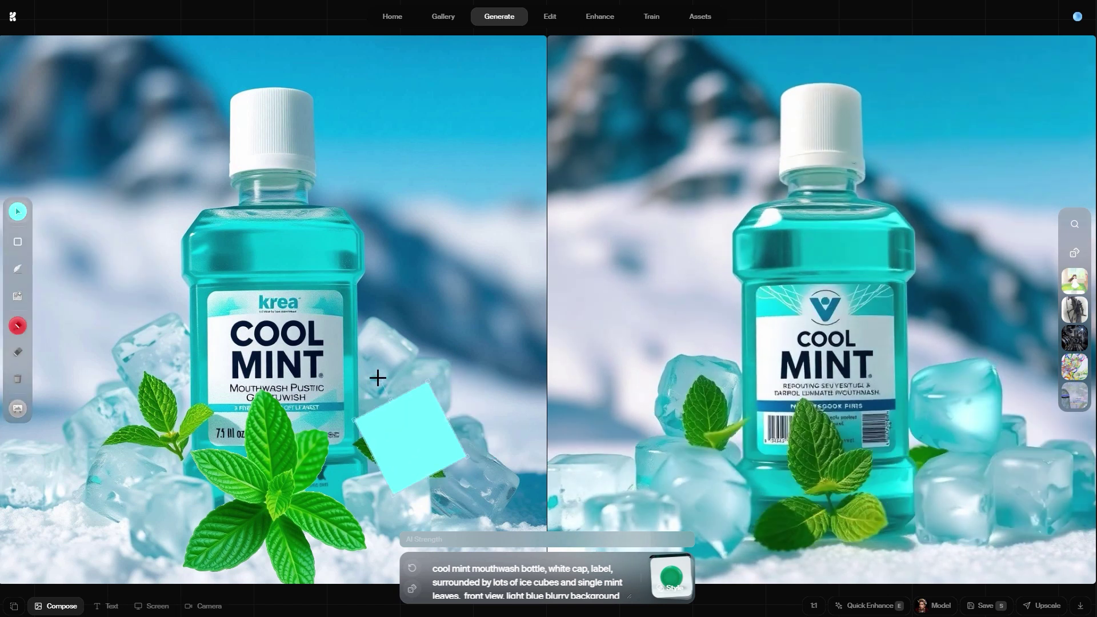
{"action": "left_click_drag", "start_coordinate": [398, 445], "coordinate": [170, 227]}
{"action": "left_click_drag", "start_coordinate": [143, 294], "coordinate": [73, 408]}
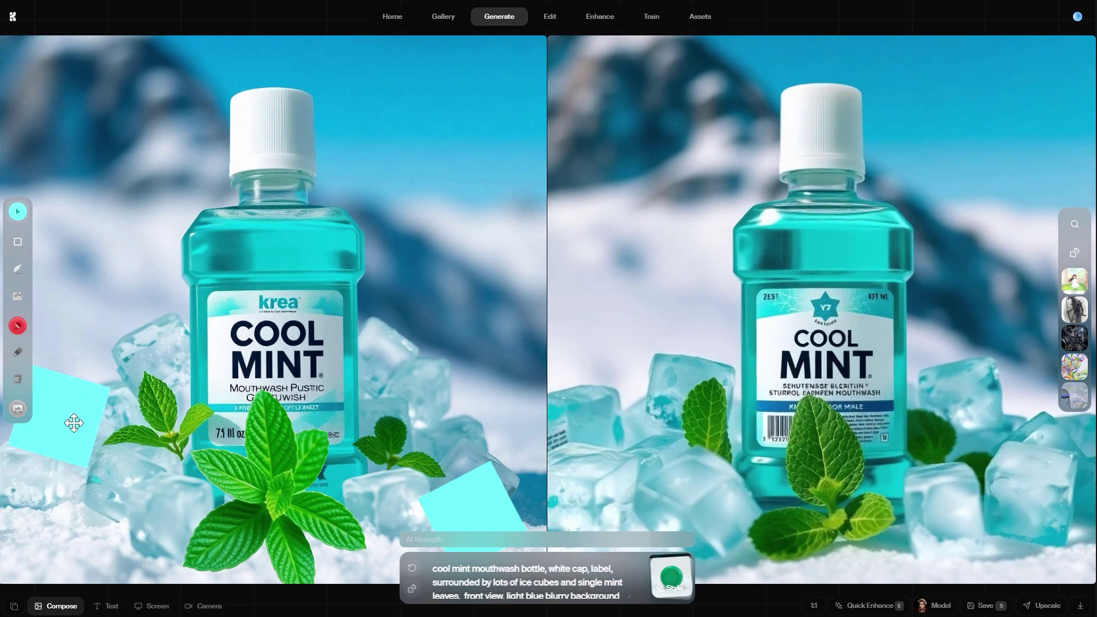
Step: Move the mint leaves slightly lower in front of the bottle and save the generated image
{"action": "mouse_move", "coordinate": [296, 503]}
{"action": "left_mouse_down"}
{"action": "mouse_move", "coordinate": [303, 517]}
{"action": "mouse_move", "coordinate": [283, 517]}
{"action": "left_mouse_up"}
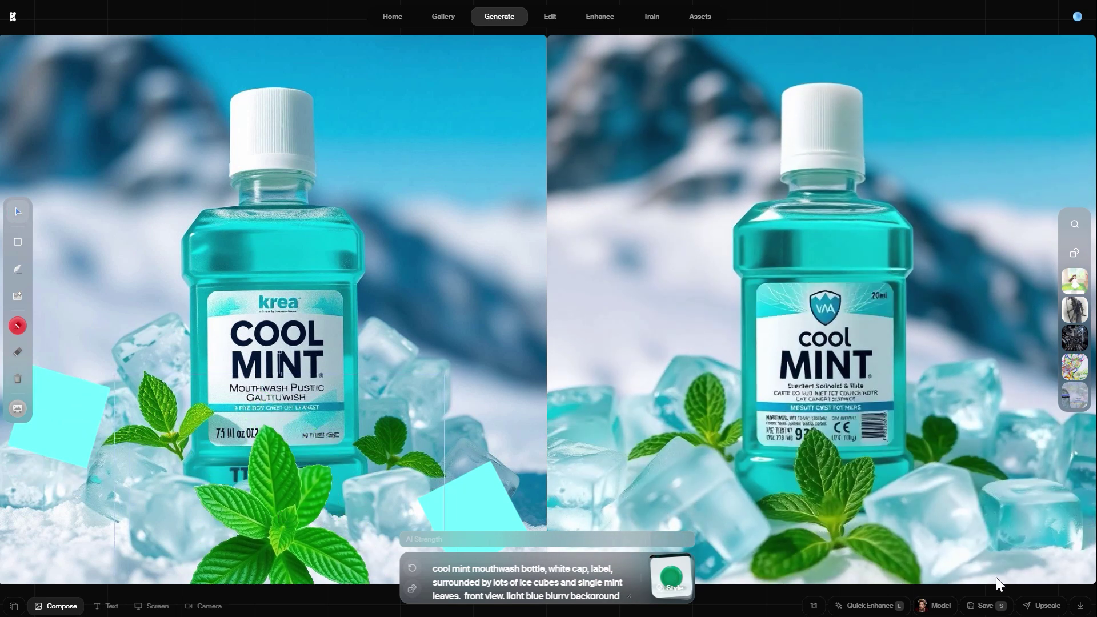
{"action": "key", "text": "s"}
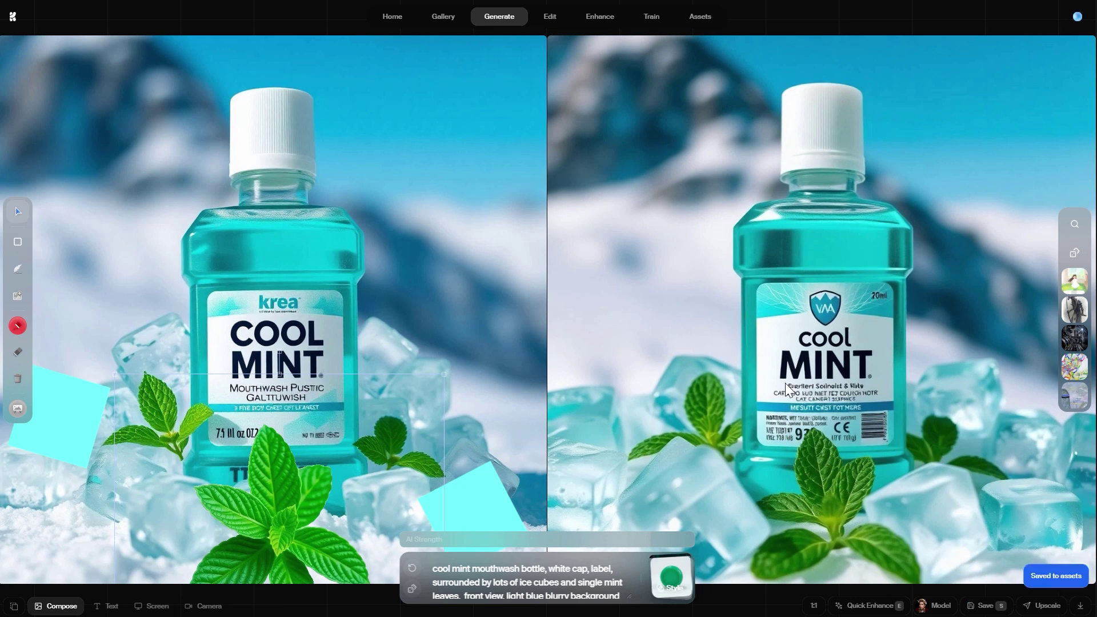
Step: Open the saved bottle image with the shield logo from the assets and send it for upscaling
{"action": "left_click", "coordinate": [700, 16]}
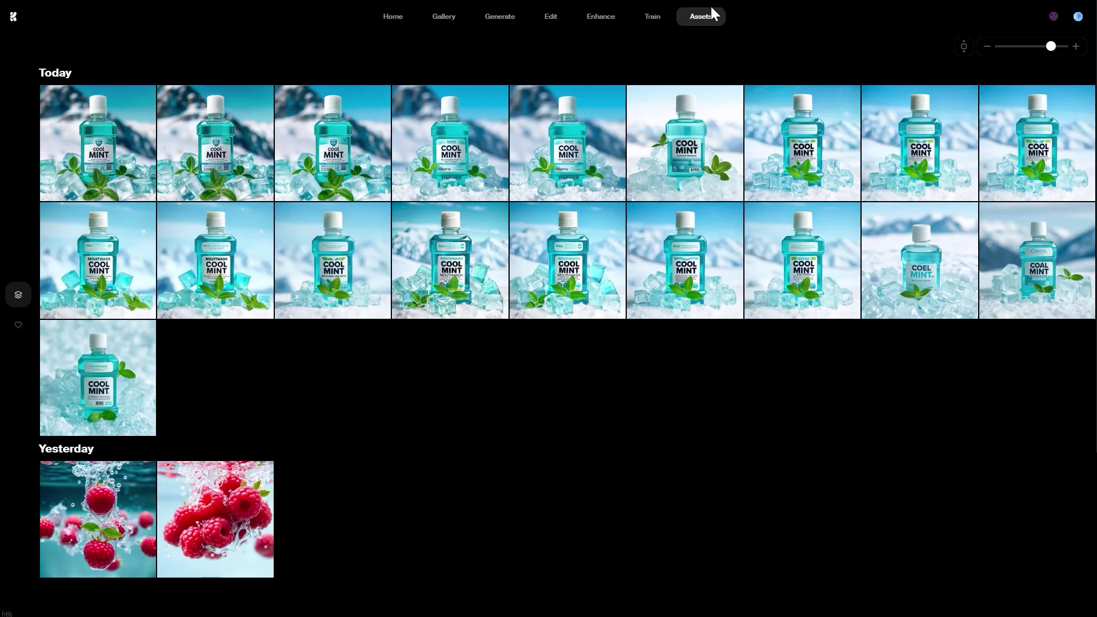
{"action": "left_click", "coordinate": [326, 127]}
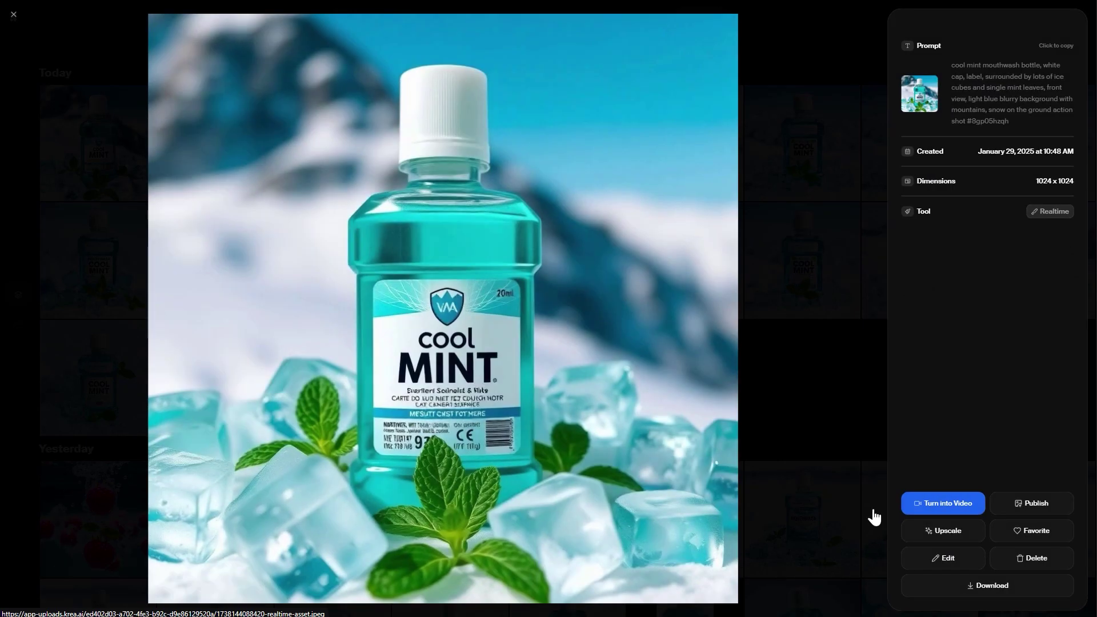
{"action": "left_click", "coordinate": [934, 537]}
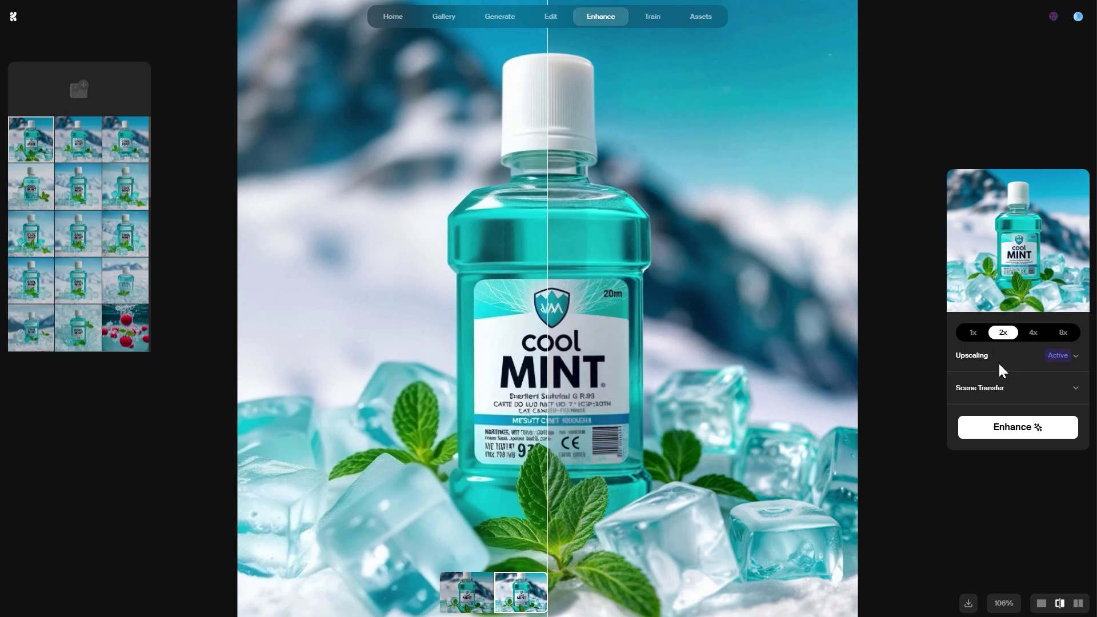
Step: Show the upscaling settings and compare the 2x and 4x enhanced versions against the original image
{"action": "left_click", "coordinate": [983, 360]}
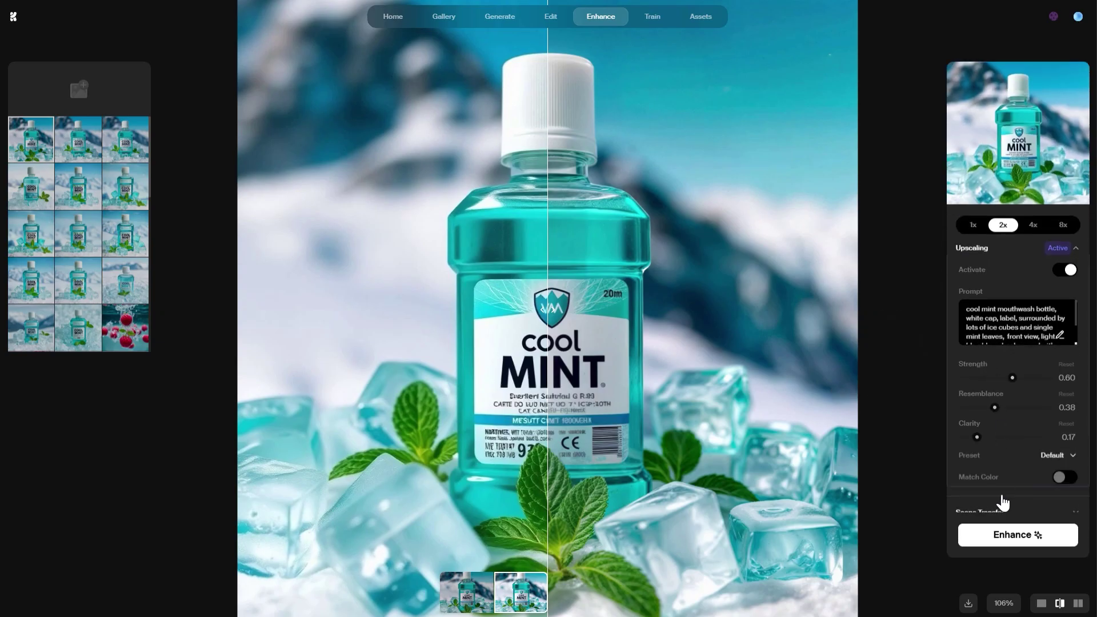
{"action": "left_click_drag", "start_coordinate": [540, 314], "coordinate": [811, 320]}
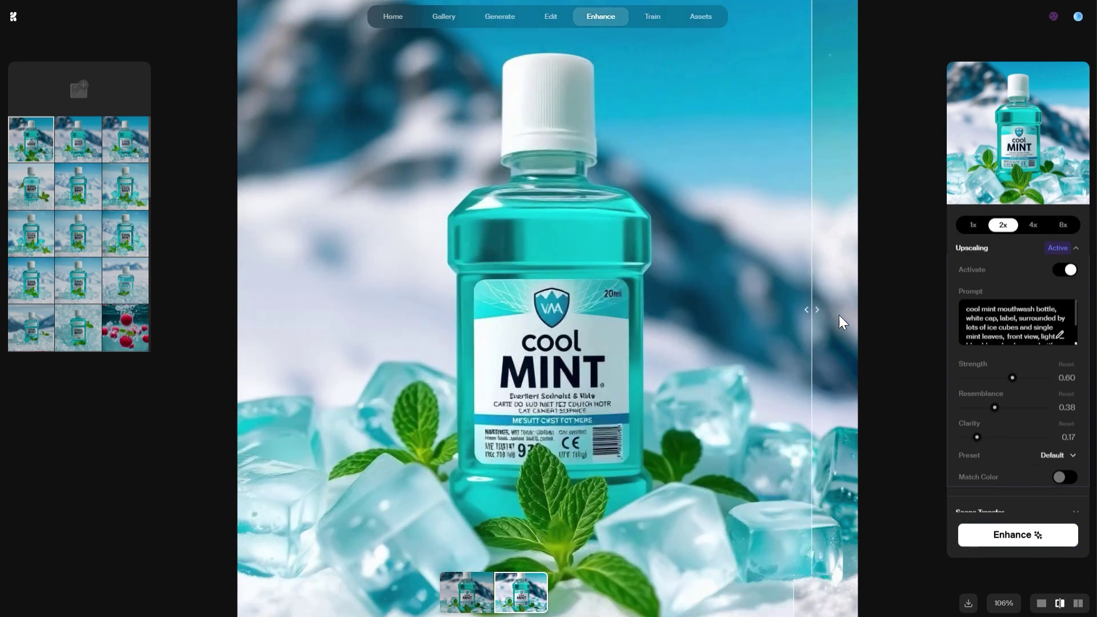
{"action": "left_click", "coordinate": [452, 577]}
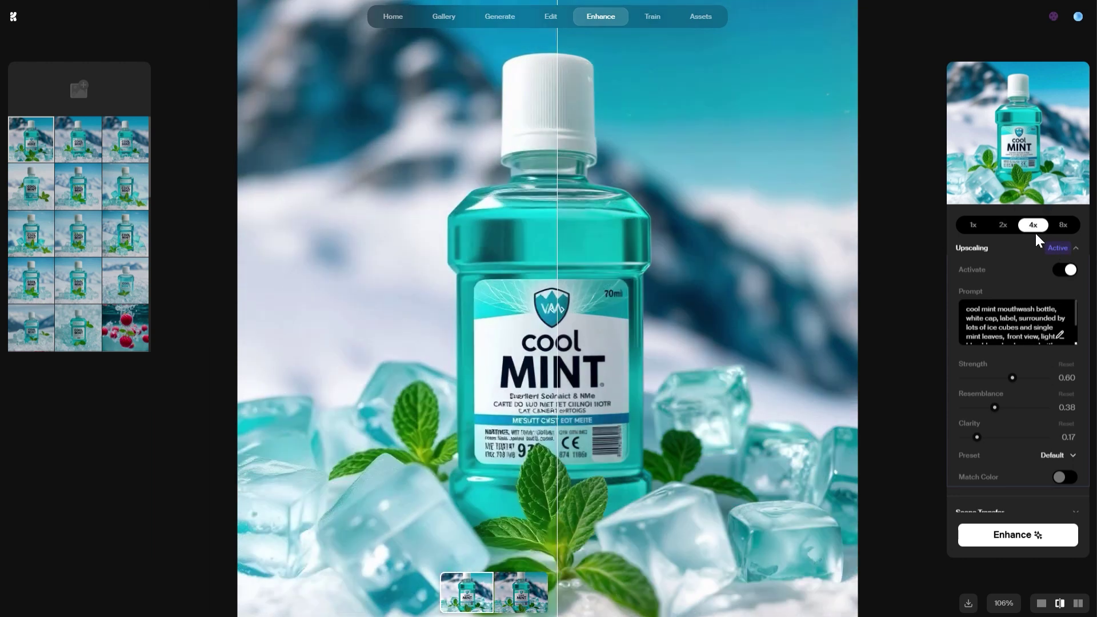
{"action": "left_click_drag", "start_coordinate": [562, 307], "coordinate": [216, 345]}
{"action": "left_click", "coordinate": [514, 591]}
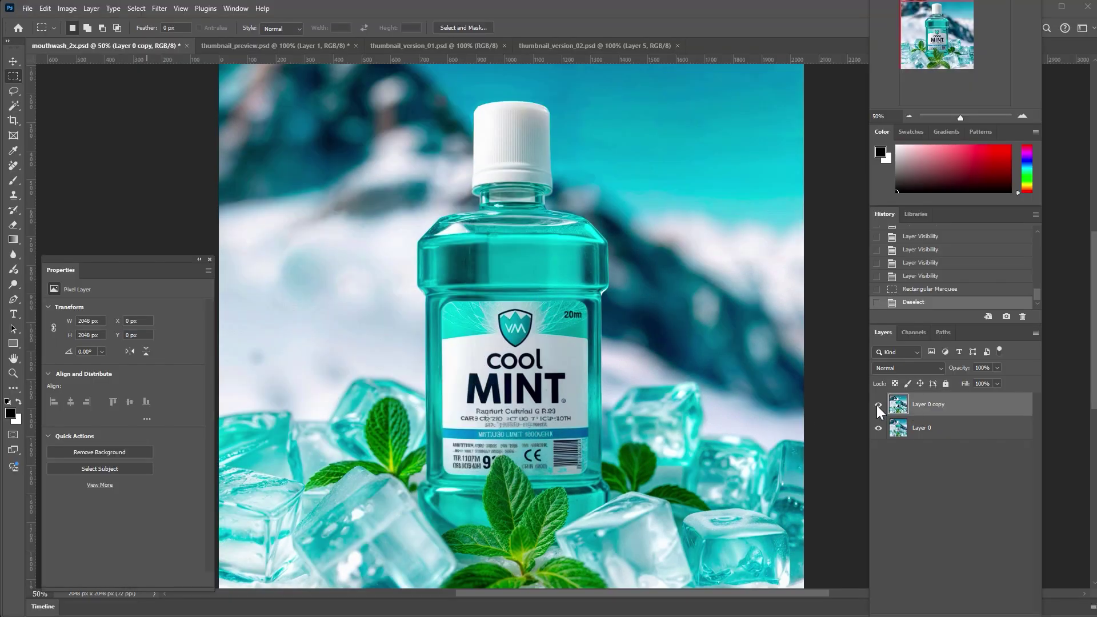
Step: Switch to Photoshop and toggle the visibility of Layer 0 copy to compare it with Layer 0 in mouthwash_2x.psd
{"action": "left_click", "coordinate": [878, 405]}
{"action": "left_click", "coordinate": [880, 406]}
{"action": "left_click", "coordinate": [880, 405]}
{"action": "left_click", "coordinate": [881, 405]}
Step: Select the bottle's label area, run Generative Fill with the prompt "delete label", and choose the third variation
{"action": "left_click_drag", "start_coordinate": [437, 297], "coordinate": [591, 480]}
{"action": "left_click", "coordinate": [444, 546]}
{"action": "type", "text": "delete label"}
{"action": "key", "text": "Return"}
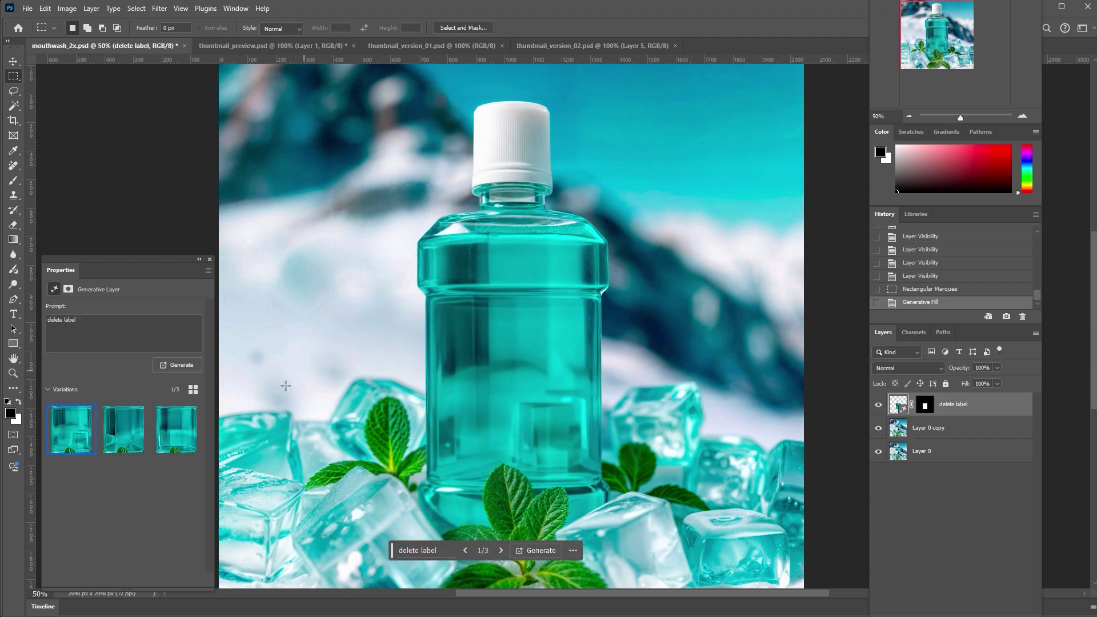
{"action": "left_click", "coordinate": [121, 428]}
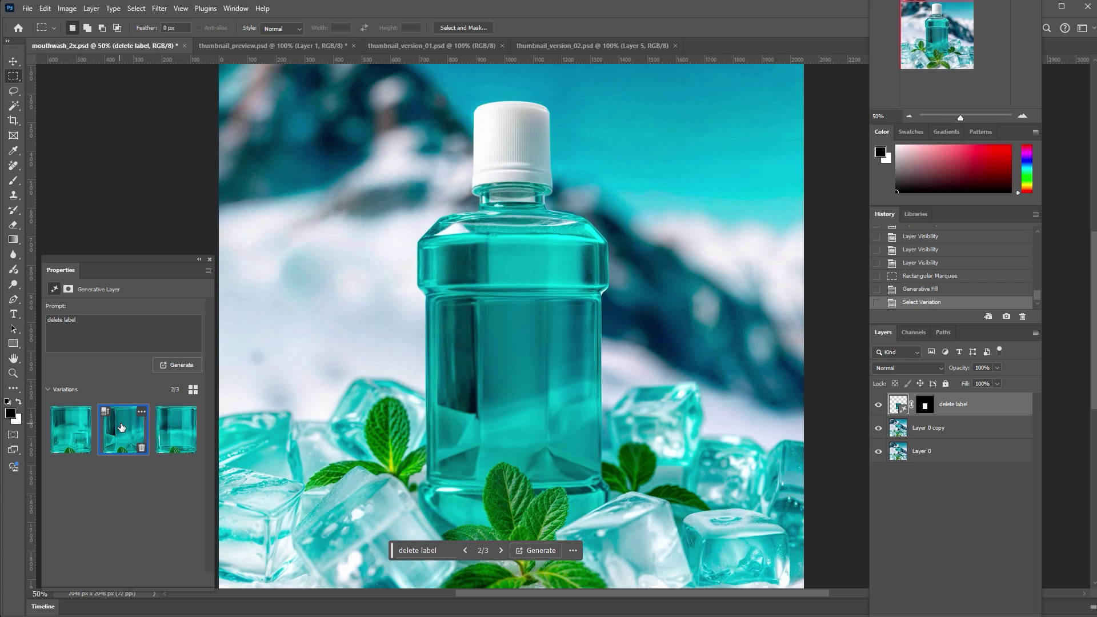
{"action": "left_click", "coordinate": [175, 432]}
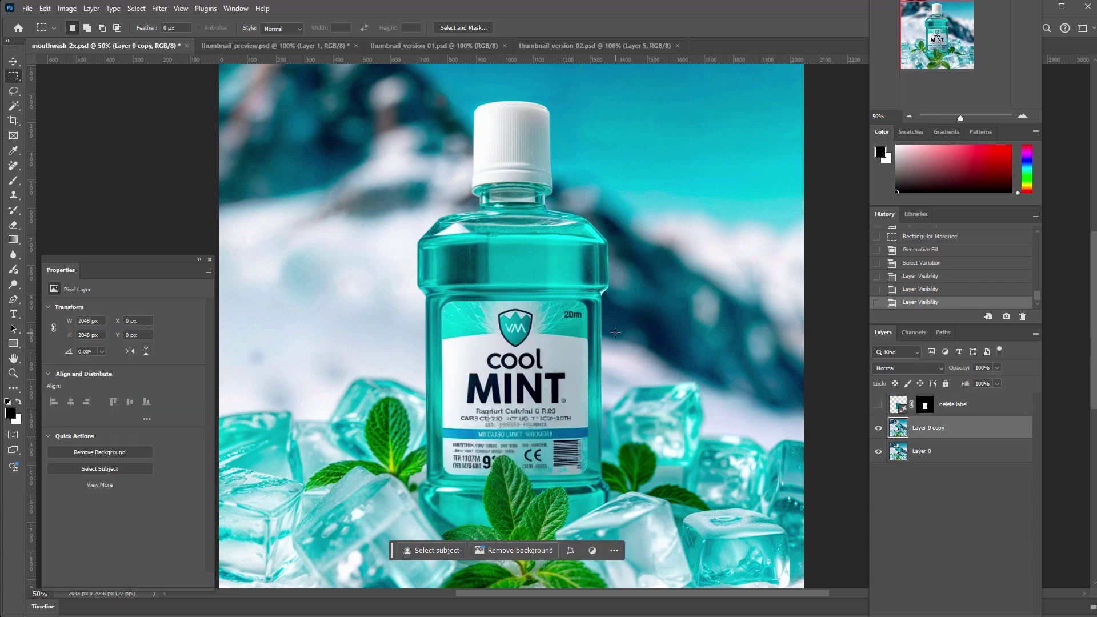
Step: Cover the illegible small text on the bottle label and show the group with the replacement text such as "Keep Your Breath Fresh"
{"action": "scroll", "coordinate": [391, 395], "scroll_direction": "up", "scroll_amount": 3}
{"action": "left_click_drag", "start_coordinate": [320, 372], "coordinate": [697, 372]}
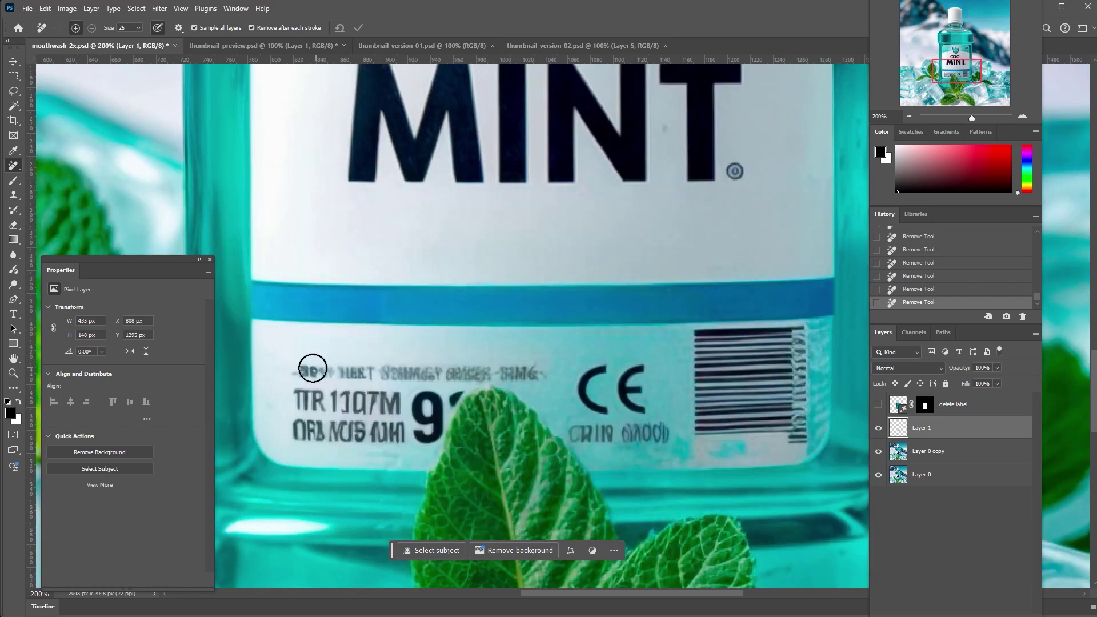
{"action": "left_click_drag", "start_coordinate": [577, 388], "coordinate": [645, 400]}
{"action": "left_click_drag", "start_coordinate": [294, 400], "coordinate": [465, 434]}
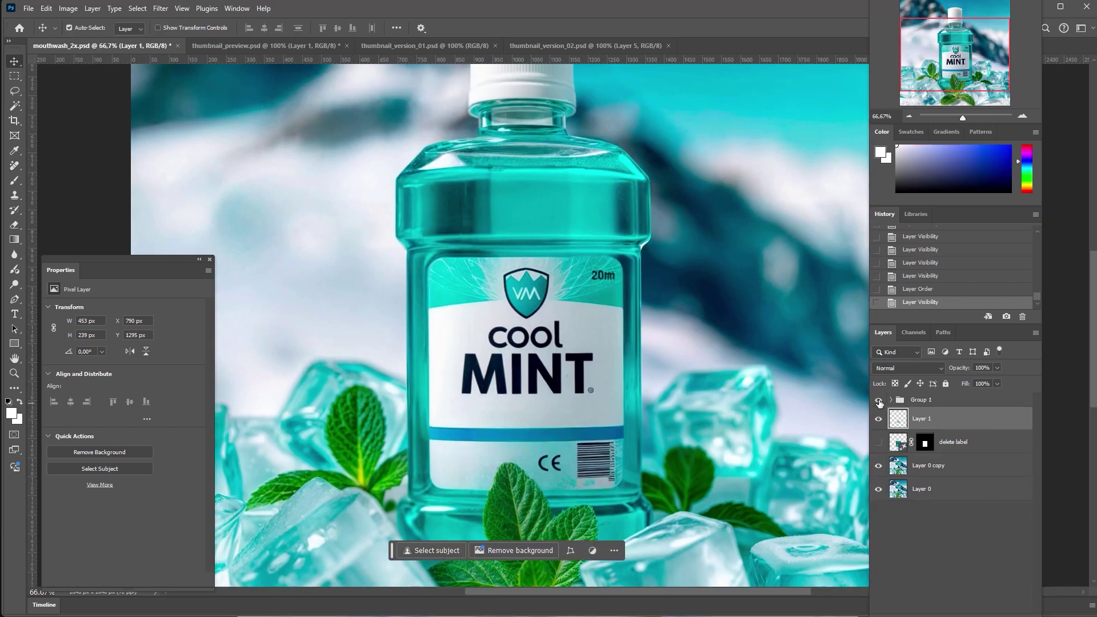
{"action": "left_click", "coordinate": [879, 401]}
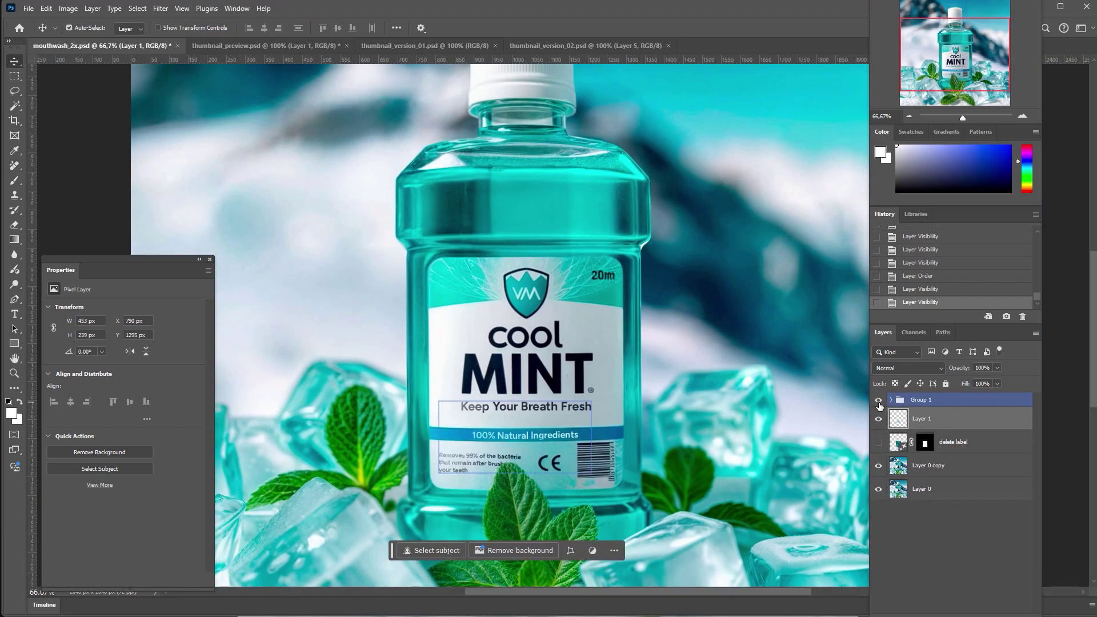